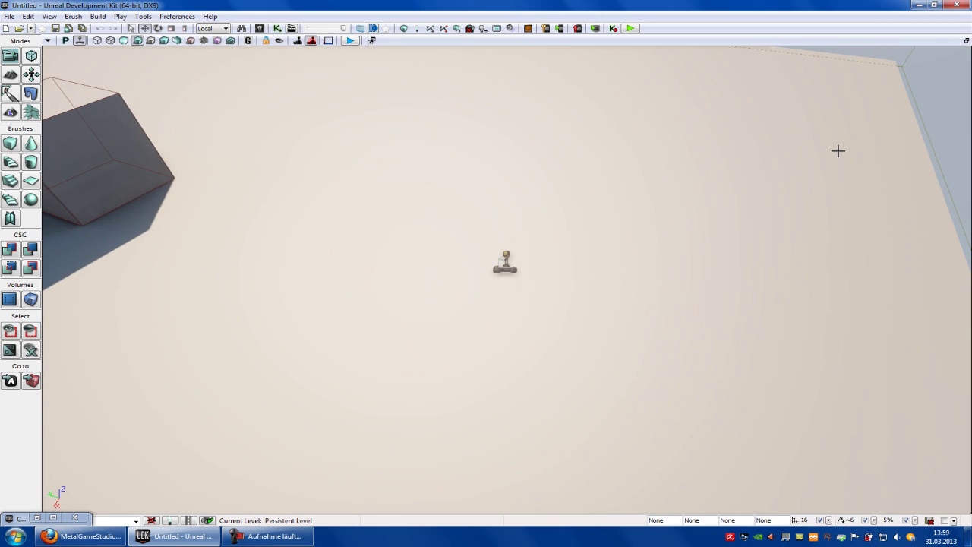
# Open the UnrealKismet editor and add a Key/Button Pressed event to the main sequence.
pyautogui.click(290, 28)
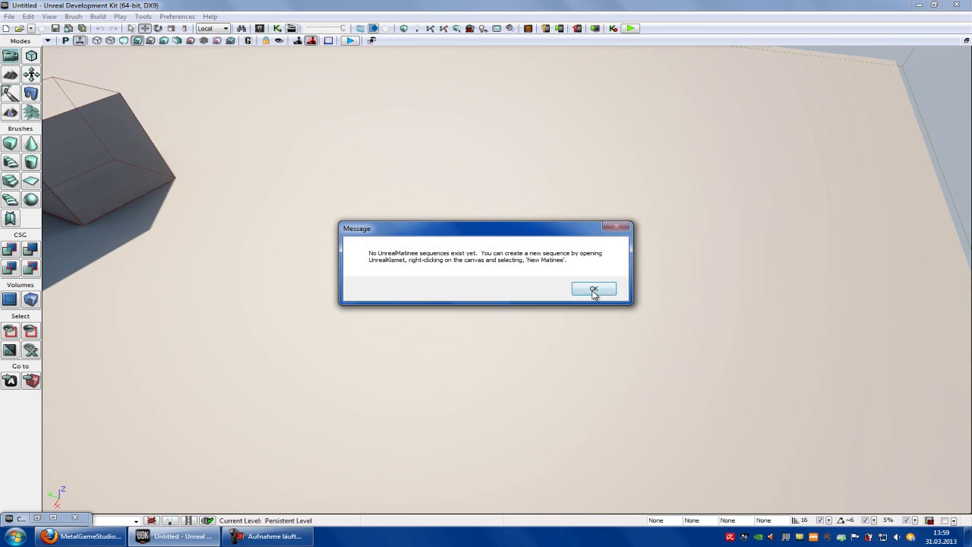
pyautogui.click(593, 290)
pyautogui.click(278, 29)
pyautogui.rightClick(414, 187)
pyautogui.moveTo(451, 194)
pyautogui.moveTo(472, 239)
pyautogui.moveTo(647, 319)
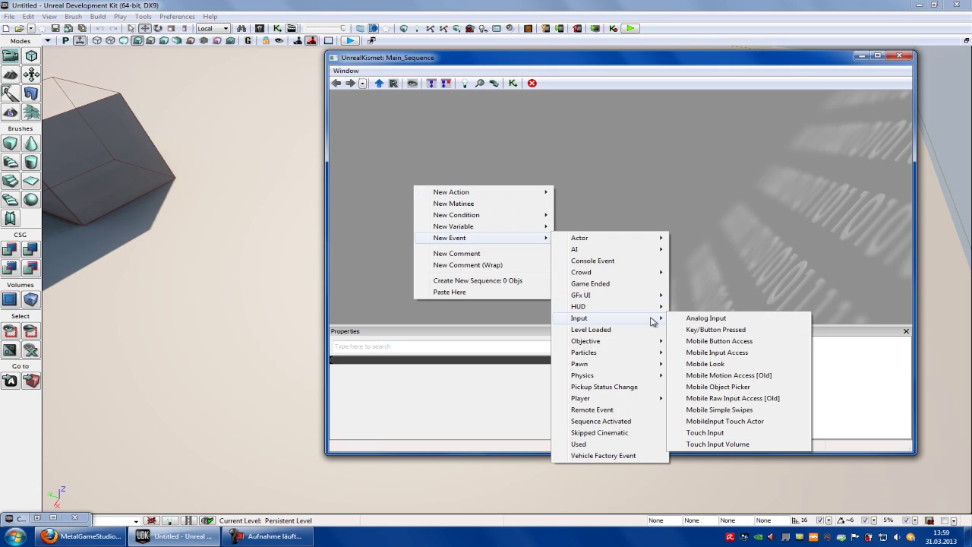
pyautogui.click(711, 333)
pyautogui.moveTo(571, 260); pyautogui.dragTo(582, 239)
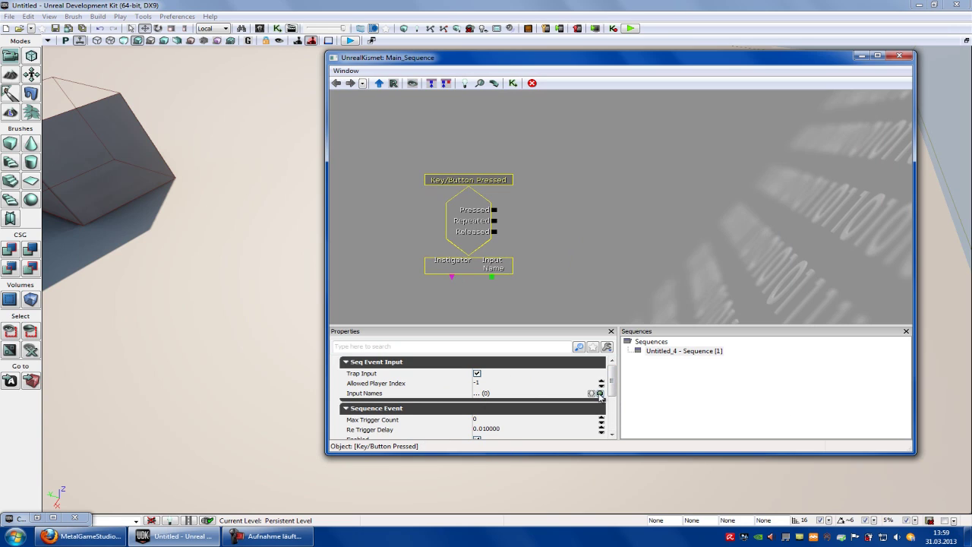
# Add an input name entry to the Key/Button Pressed event and set it to R.
pyautogui.click(599, 394)
pyautogui.click(514, 407)
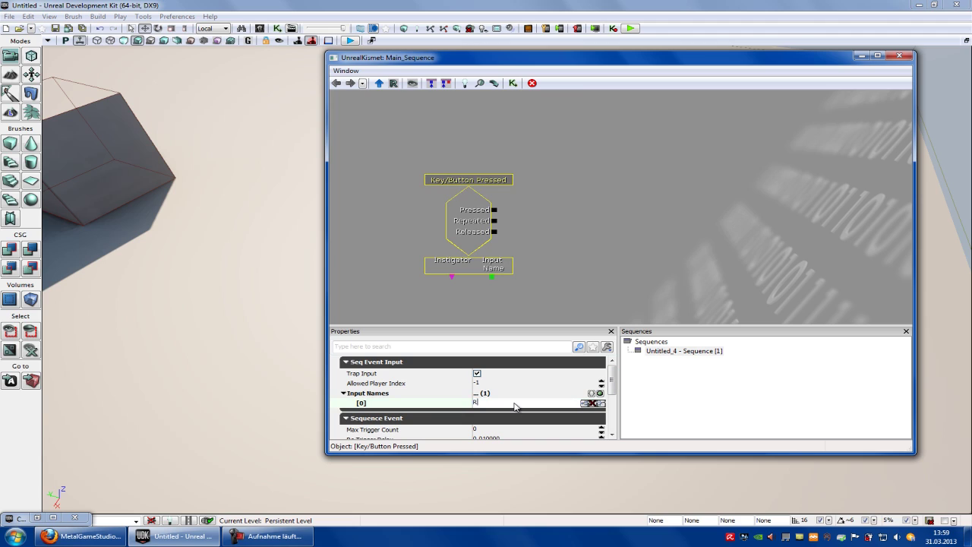
pyautogui.click(582, 252)
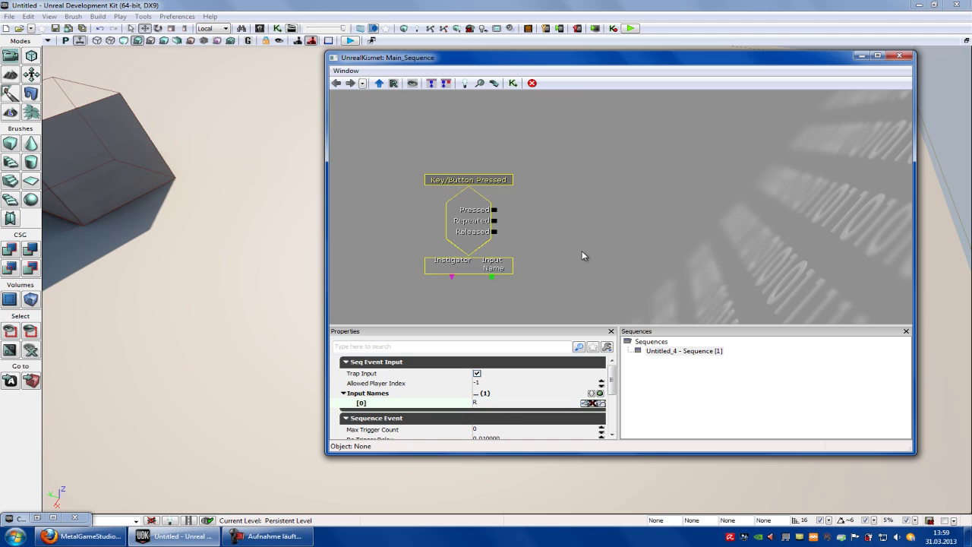
# Create a string variable on the event's Input Name connector with string value R and variable name R.
pyautogui.rightClick(492, 277)
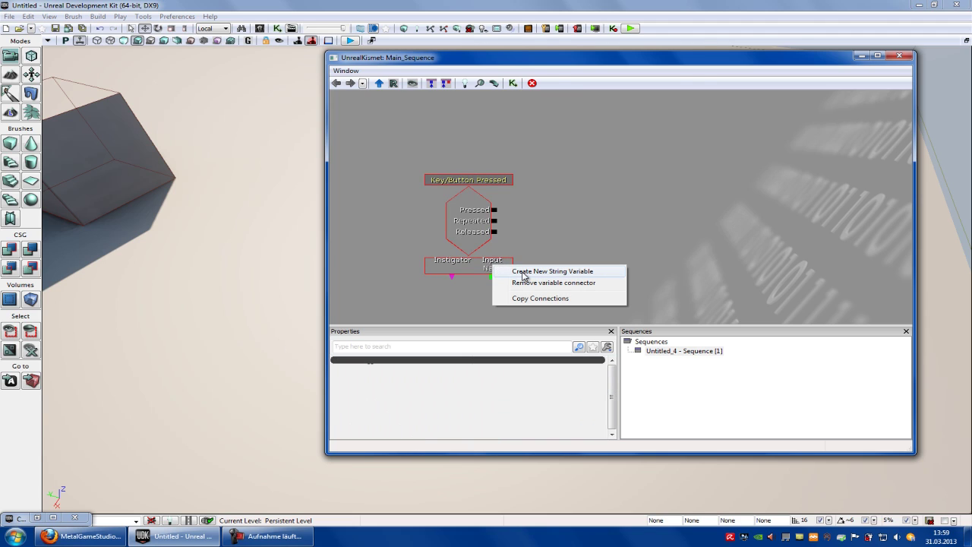
pyautogui.click(523, 271)
pyautogui.click(495, 374)
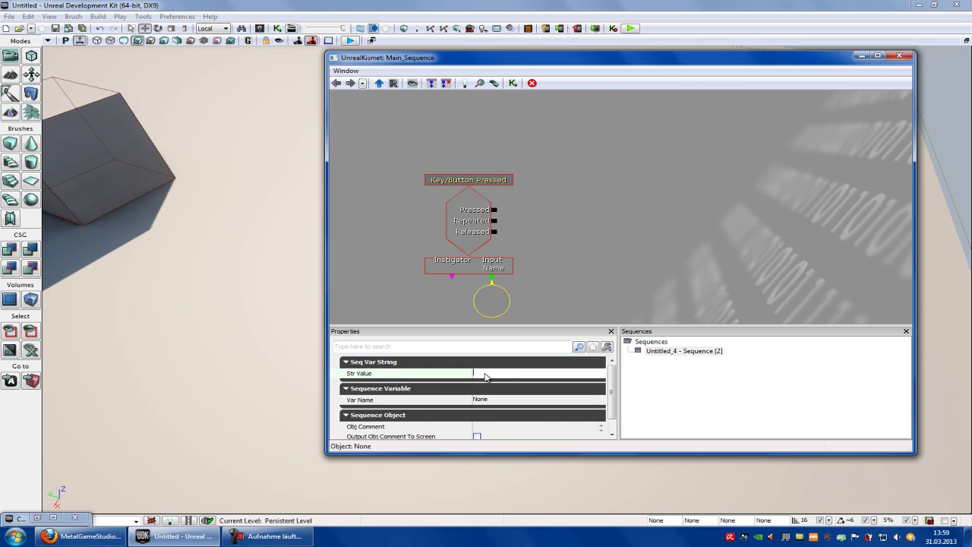
pyautogui.click(483, 399)
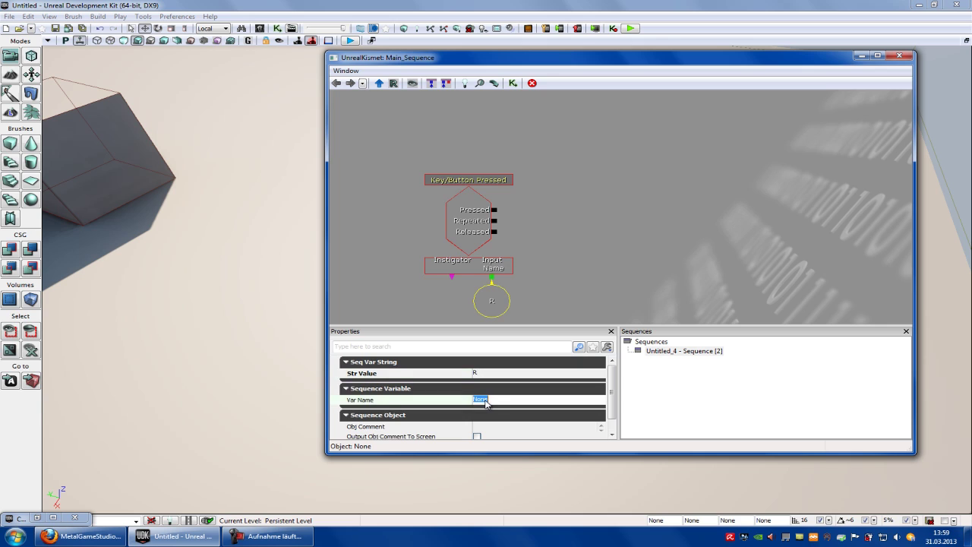
pyautogui.click(580, 283)
# Add an Attach to Actor action beside the key event and connect the event's Pressed output to its In.
pyautogui.moveTo(659, 185); pyautogui.dragTo(618, 229)
pyautogui.rightClick(604, 262)
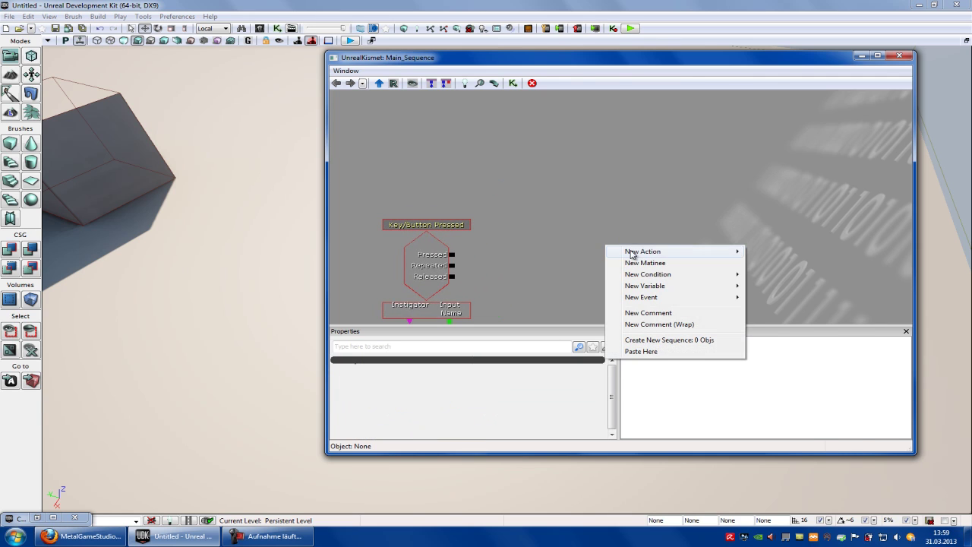
pyautogui.moveTo(629, 251)
pyautogui.moveTo(771, 195)
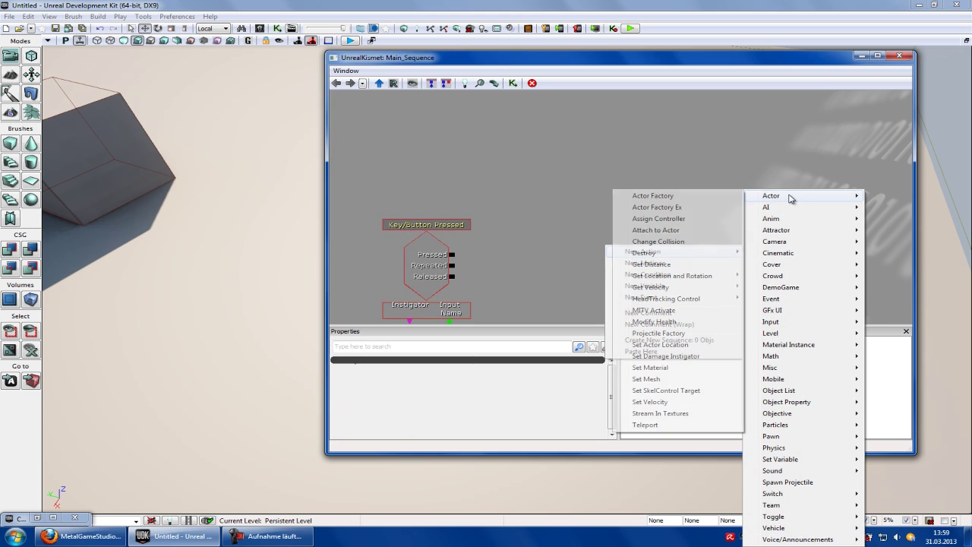
pyautogui.click(681, 231)
pyautogui.moveTo(692, 238); pyautogui.dragTo(679, 217)
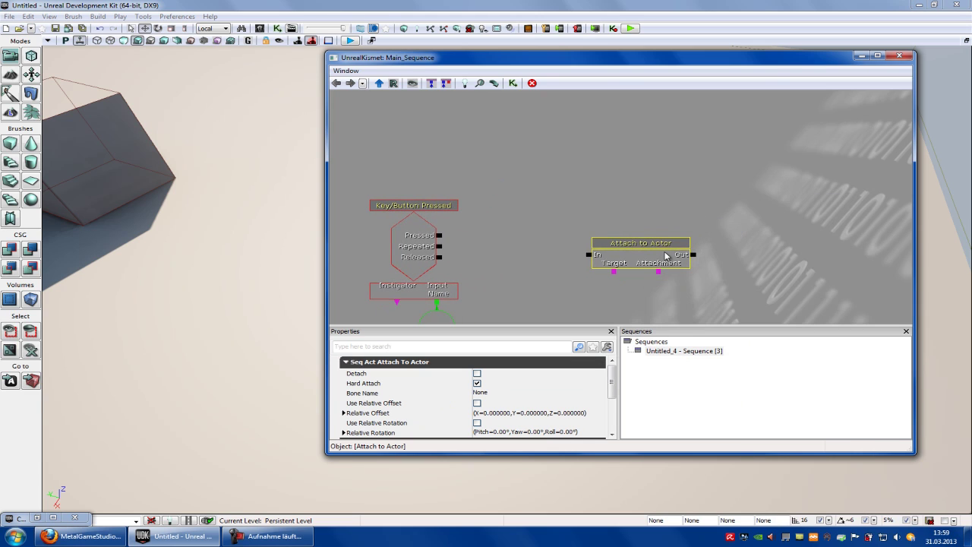
pyautogui.keyDown('ctrl'); pyautogui.moveTo(654, 255); pyautogui.dragTo(654, 242); pyautogui.keyUp('ctrl')
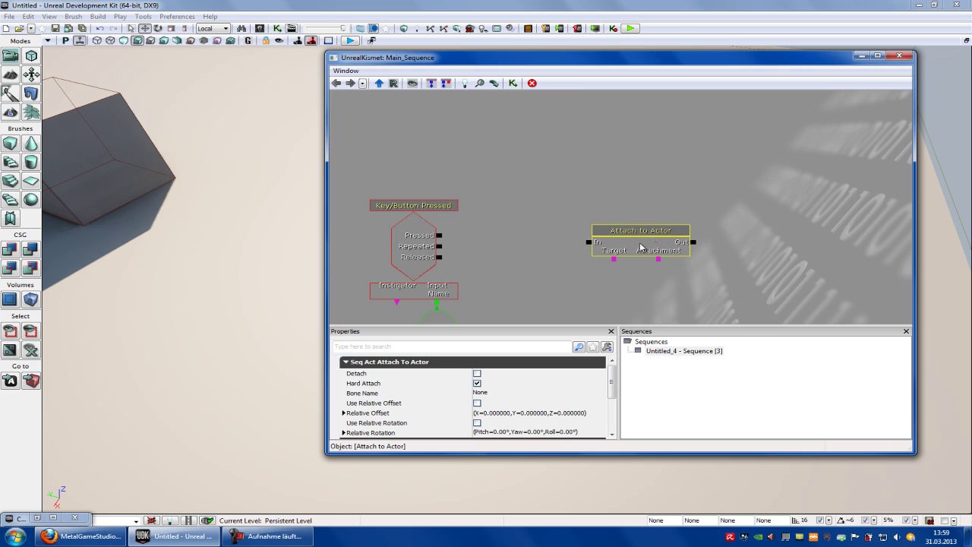
pyautogui.moveTo(439, 236); pyautogui.dragTo(463, 236)
pyautogui.moveTo(583, 242); pyautogui.dragTo(584, 243)
# Place the P_WP_ShockRifle_Explo particle system from the Content Browser into the level near the player start.
pyautogui.moveTo(468, 60); pyautogui.dragTo(627, 76)
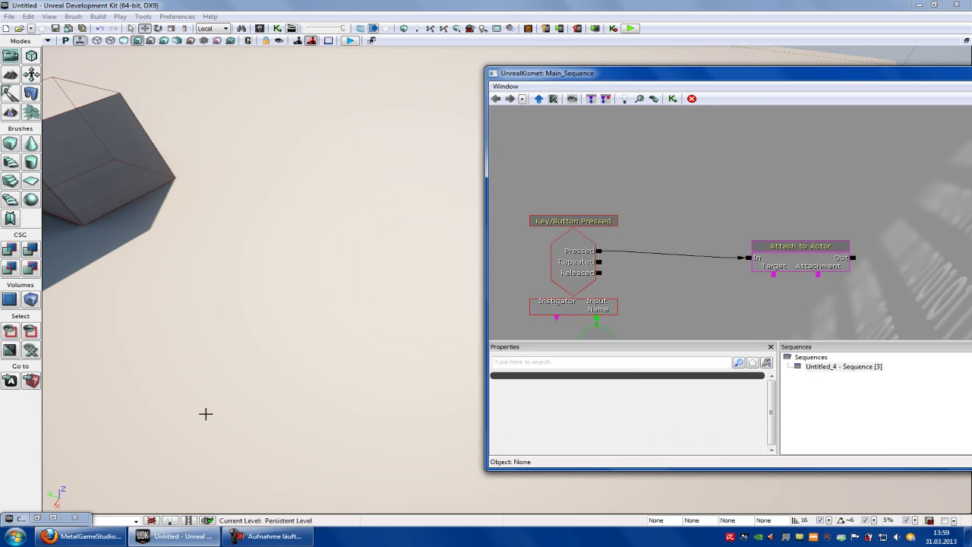
pyautogui.click(42, 520)
pyautogui.moveTo(967, 74); pyautogui.dragTo(881, 178)
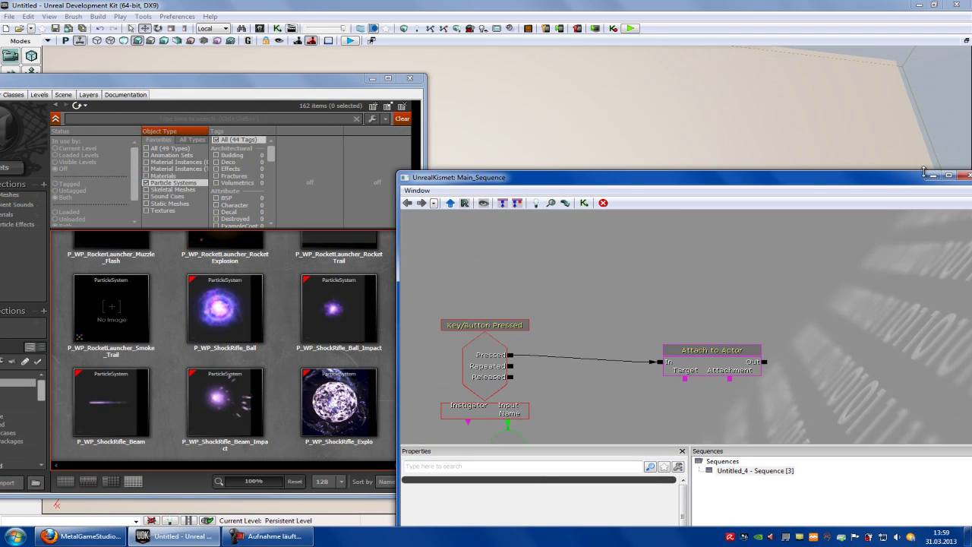
pyautogui.click(928, 175)
pyautogui.click(930, 177)
pyautogui.moveTo(819, 189); pyautogui.dragTo(748, 178, button='right')
pyautogui.scroll(5, 820, 187)
pyautogui.click(322, 397)
pyautogui.moveTo(322, 395); pyautogui.dragTo(642, 307)
pyautogui.moveTo(713, 298); pyautogui.dragTo(425, 318, button='right')
pyautogui.click(375, 80)
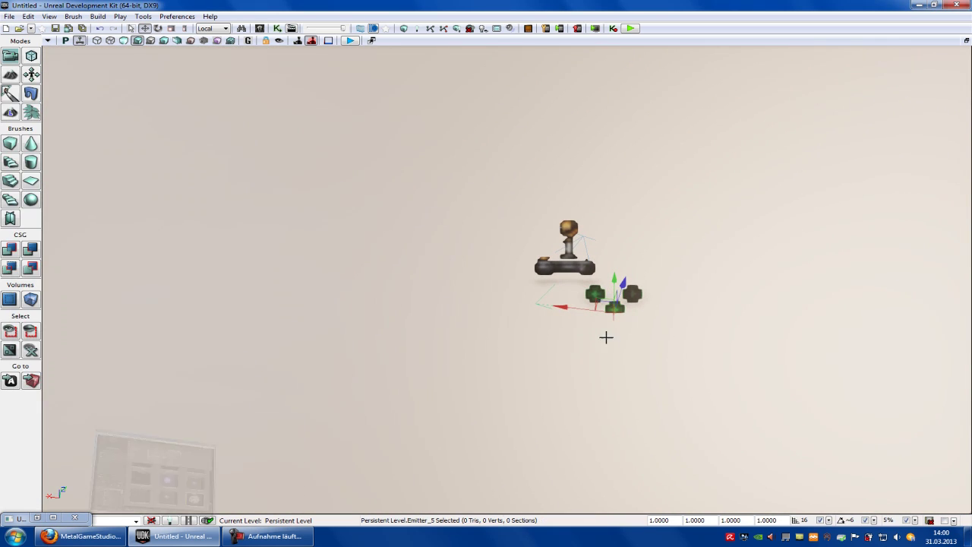
# Move the particle emitter along its axes until it sits at the player start.
pyautogui.moveTo(571, 304); pyautogui.dragTo(523, 297)
pyautogui.moveTo(522, 296); pyautogui.dragTo(780, 277, button='right')
pyautogui.moveTo(707, 261); pyautogui.dragTo(716, 204)
pyautogui.moveTo(790, 234); pyautogui.dragTo(709, 261, button='right')
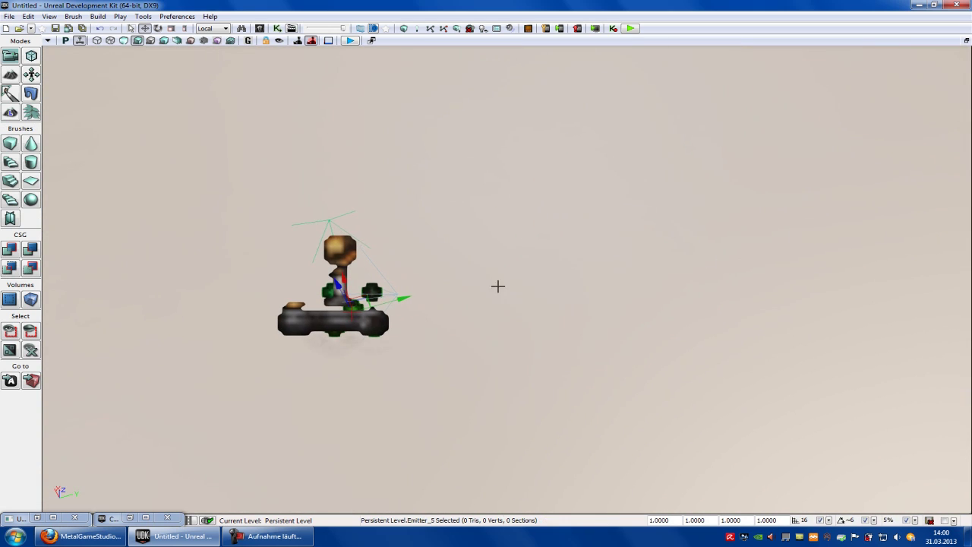
pyautogui.moveTo(381, 308); pyautogui.dragTo(347, 318)
pyautogui.moveTo(347, 317); pyautogui.dragTo(280, 303, button='right')
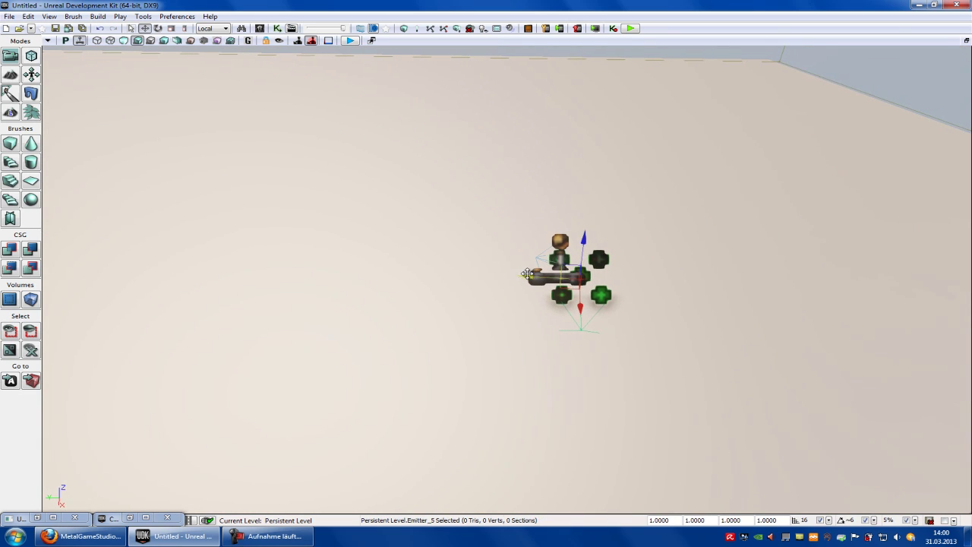
pyautogui.keyDown('shift'); pyautogui.moveTo(515, 278); pyautogui.dragTo(459, 276); pyautogui.keyUp('shift')
pyautogui.moveTo(689, 305); pyautogui.dragTo(726, 457, button='right')
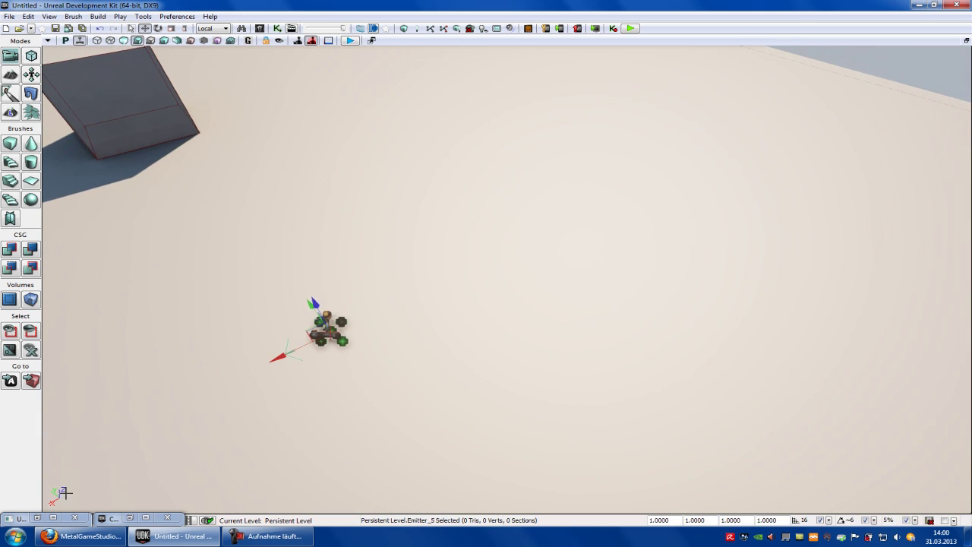
# Create a Kismet object variable from the selected emitter and link it to the Attachment connector of Attach to Actor.
pyautogui.click(112, 518)
pyautogui.click(140, 443)
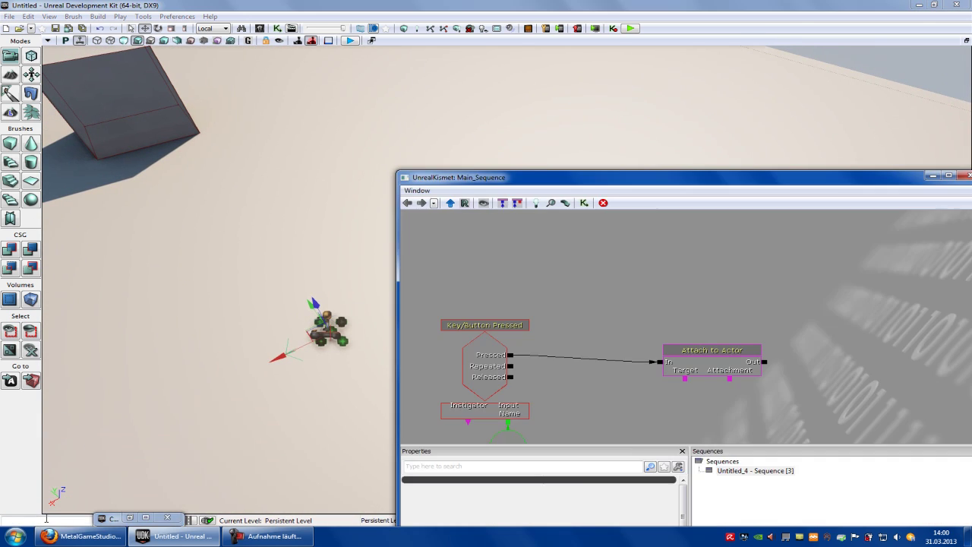
pyautogui.rightClick(688, 413)
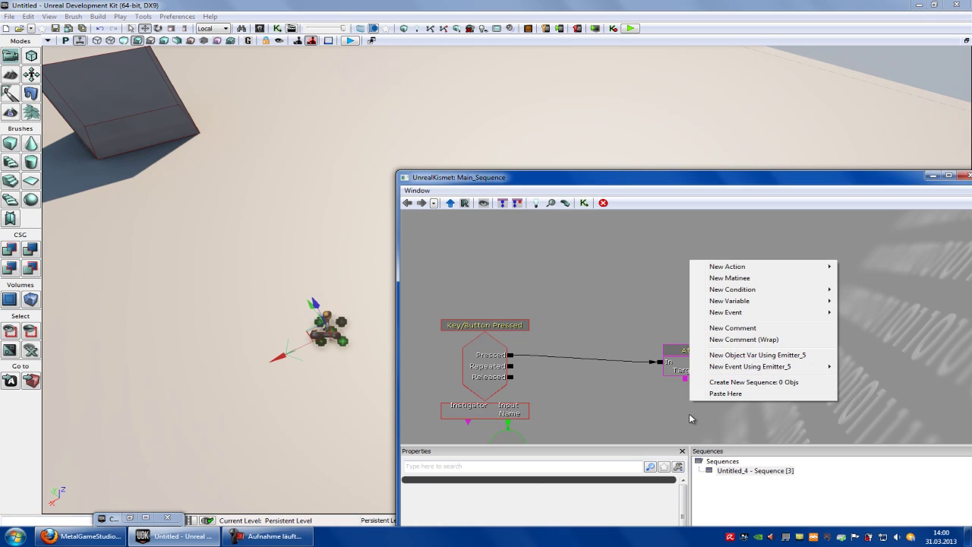
pyautogui.click(743, 357)
pyautogui.moveTo(796, 380); pyautogui.dragTo(721, 317)
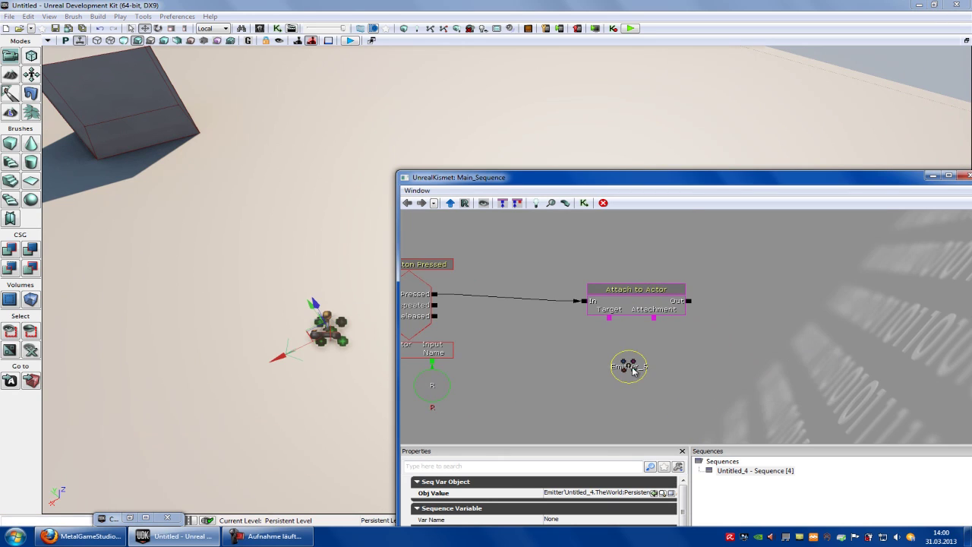
pyautogui.keyDown('ctrl'); pyautogui.moveTo(624, 369); pyautogui.dragTo(665, 336); pyautogui.keyUp('ctrl')
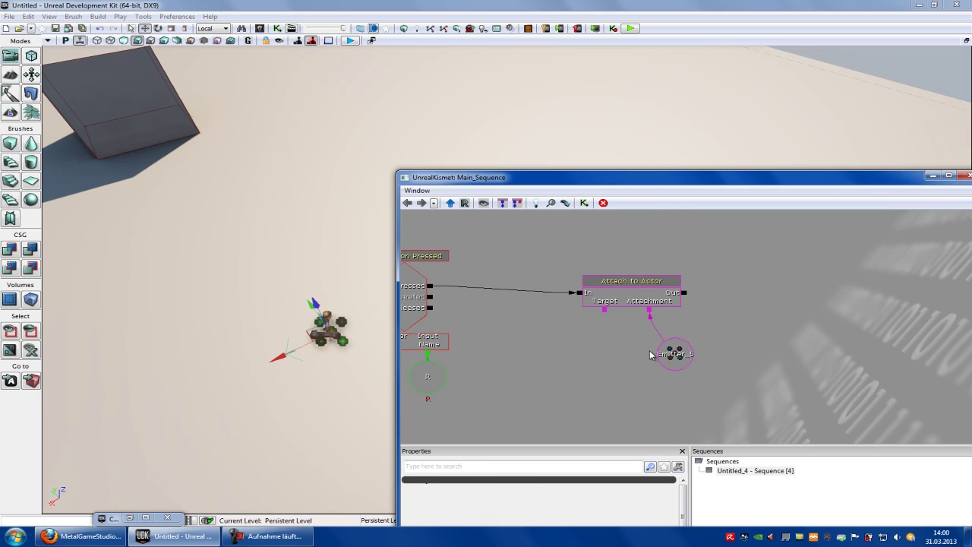
# Add a Player variable linked to the Target of Attach to Actor and turn off All Players for it.
pyautogui.rightClick(594, 356)
pyautogui.moveTo(646, 378)
pyautogui.moveTo(798, 460)
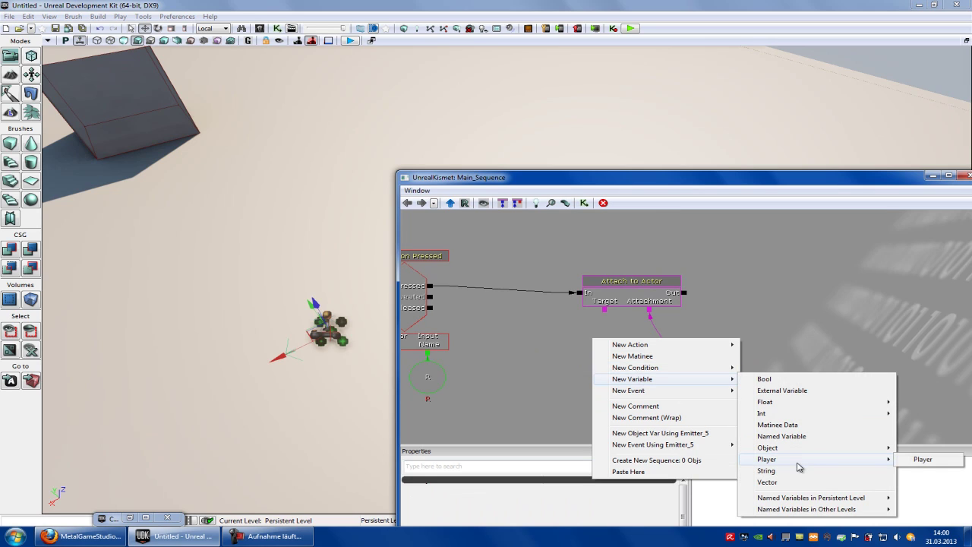
pyautogui.click(922, 460)
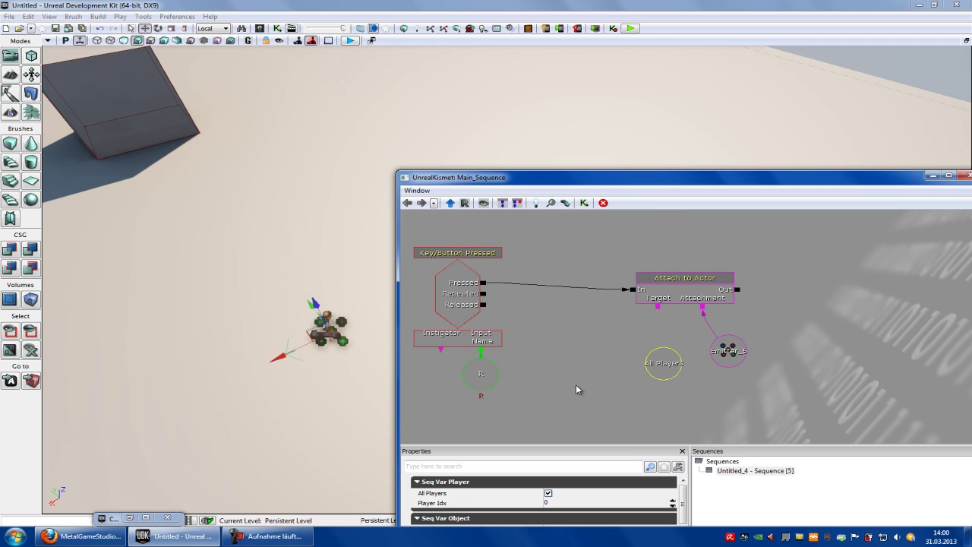
pyautogui.moveTo(586, 383); pyautogui.dragTo(583, 369)
pyautogui.moveTo(614, 175); pyautogui.dragTo(584, 119)
pyautogui.click(631, 262)
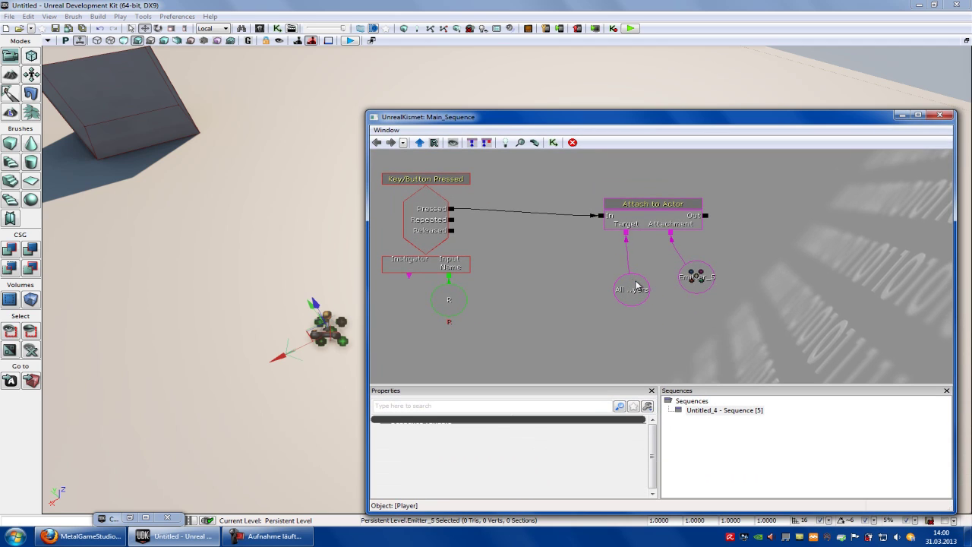
pyautogui.click(638, 289)
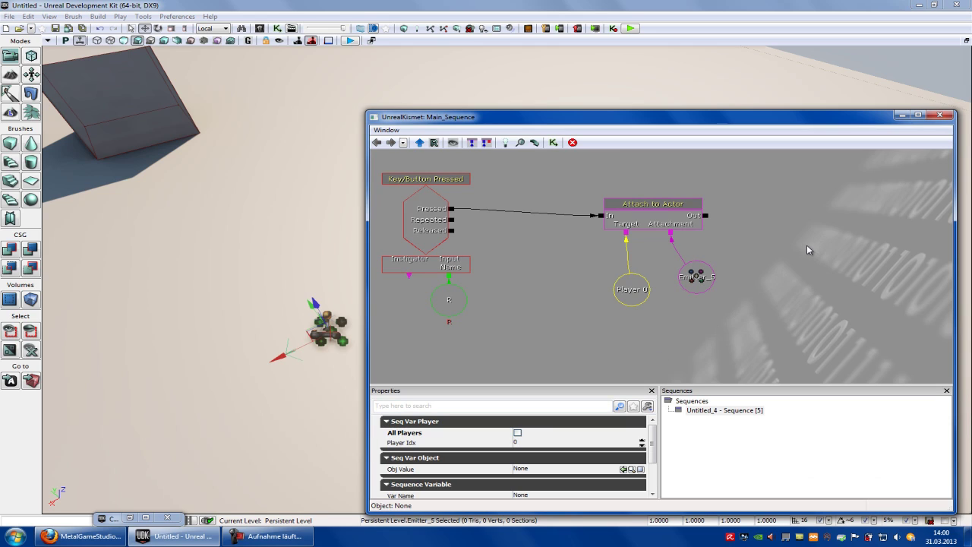
# Add a Toggle action, connect Attach to Actor's Out to Turn On, and link its Target to the emitter variable.
pyautogui.moveTo(759, 252); pyautogui.dragTo(602, 296)
pyautogui.rightClick(689, 261)
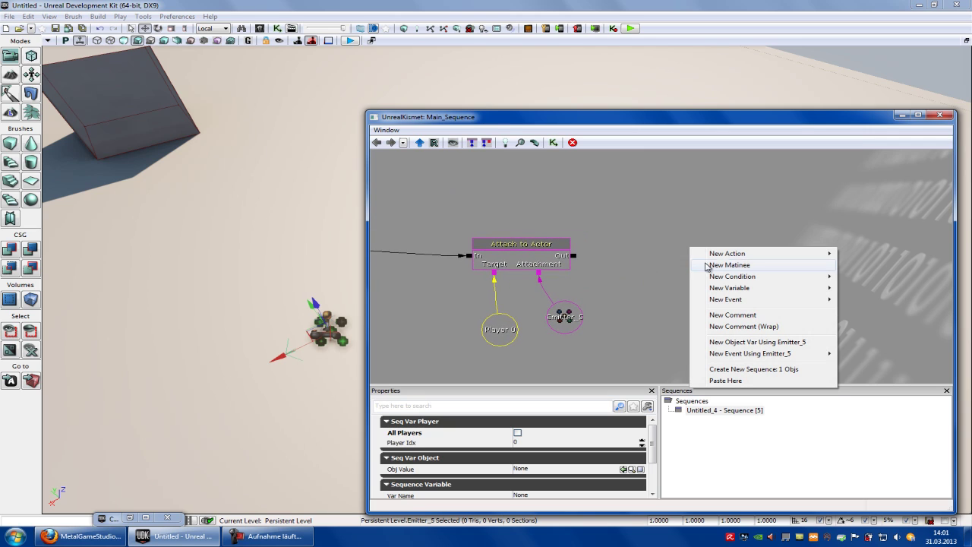
pyautogui.moveTo(754, 257)
pyautogui.moveTo(884, 519)
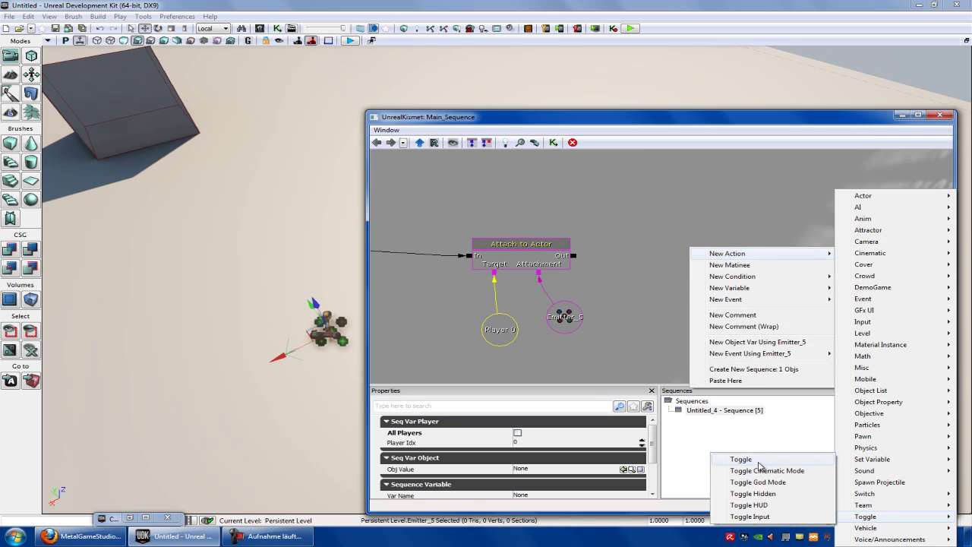
pyautogui.click(759, 460)
pyautogui.moveTo(589, 259); pyautogui.dragTo(674, 267)
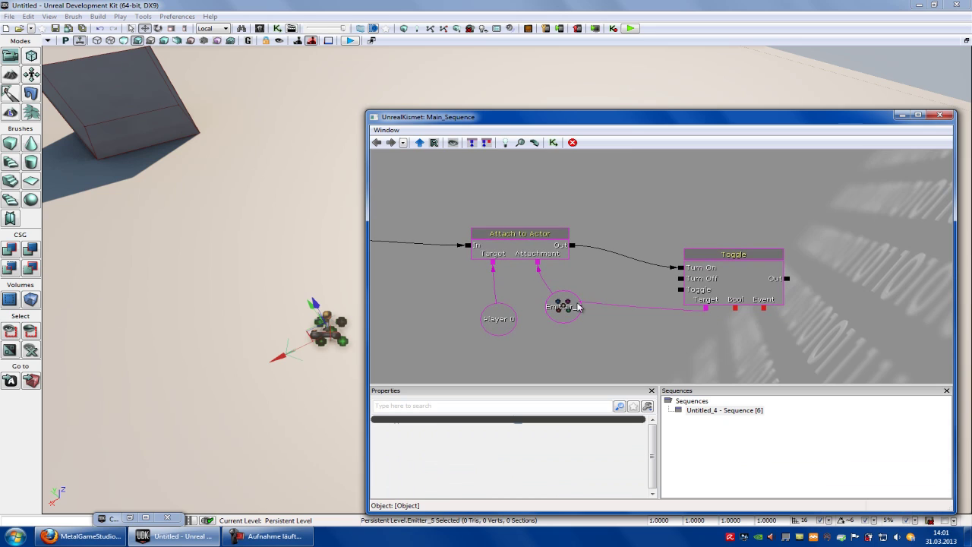
# Turn off Auto Activate in the emitter's particle system component properties.
pyautogui.scroll(-2, 588, 299)
pyautogui.moveTo(520, 308); pyautogui.dragTo(546, 308)
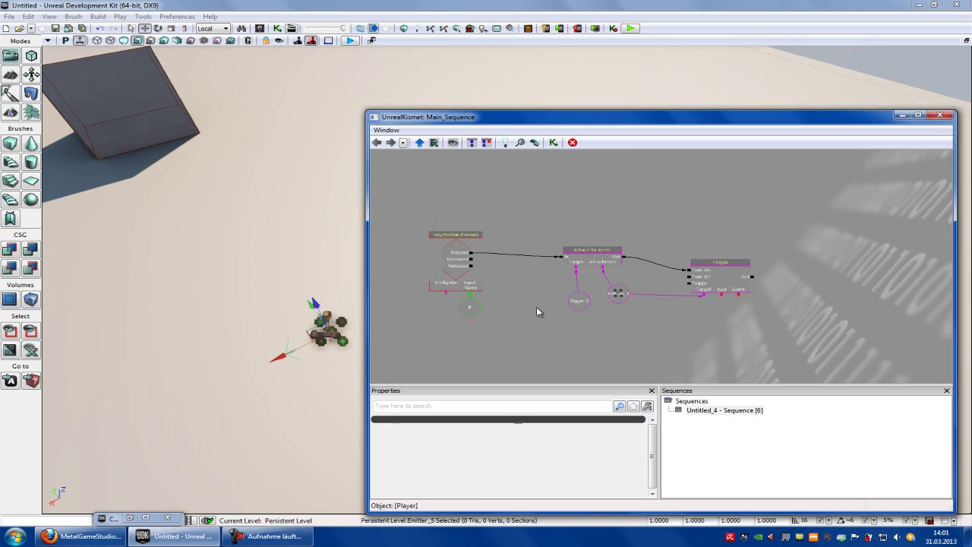
pyautogui.scroll(4, 540, 297)
pyautogui.moveTo(712, 273); pyautogui.dragTo(696, 277)
pyautogui.moveTo(624, 121); pyautogui.dragTo(718, 116)
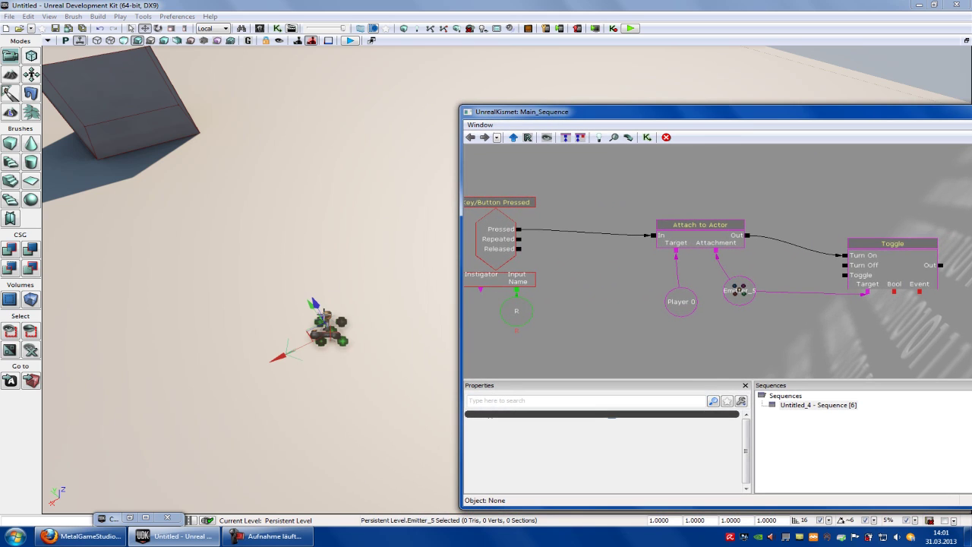
pyautogui.doubleClick(343, 340)
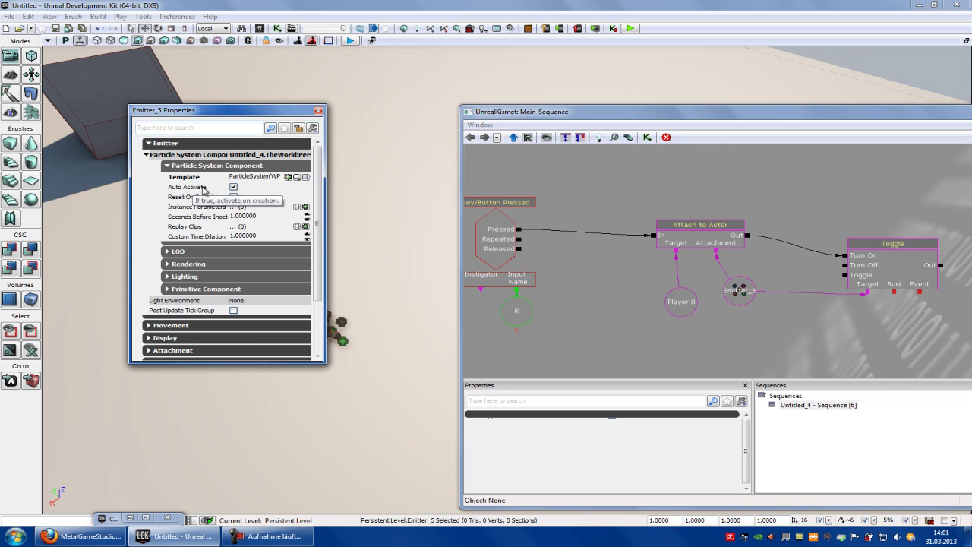
pyautogui.click(233, 188)
pyautogui.click(318, 112)
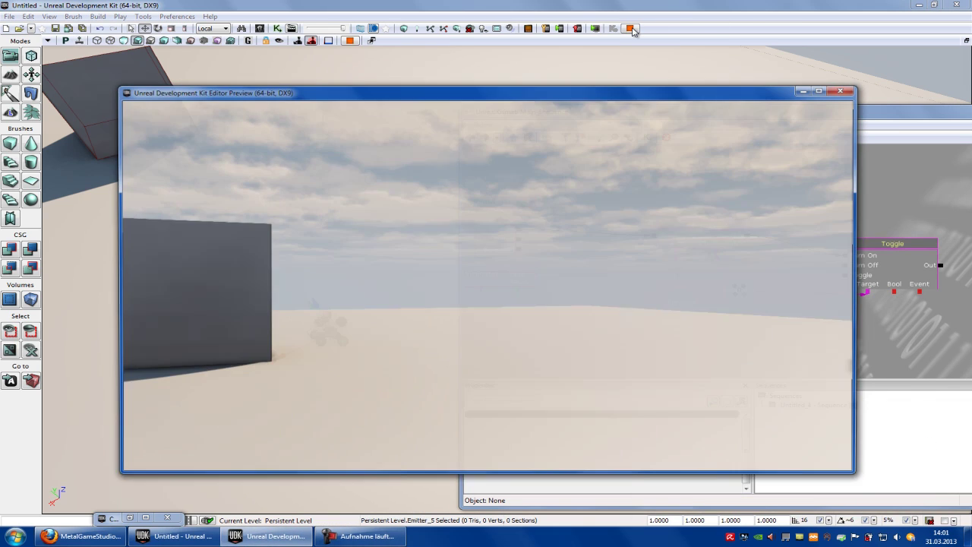
# Stop the play preview, change the level's game type in the World Properties, and restart the preview.
pyautogui.press('Escape')
pyautogui.click(49, 15)
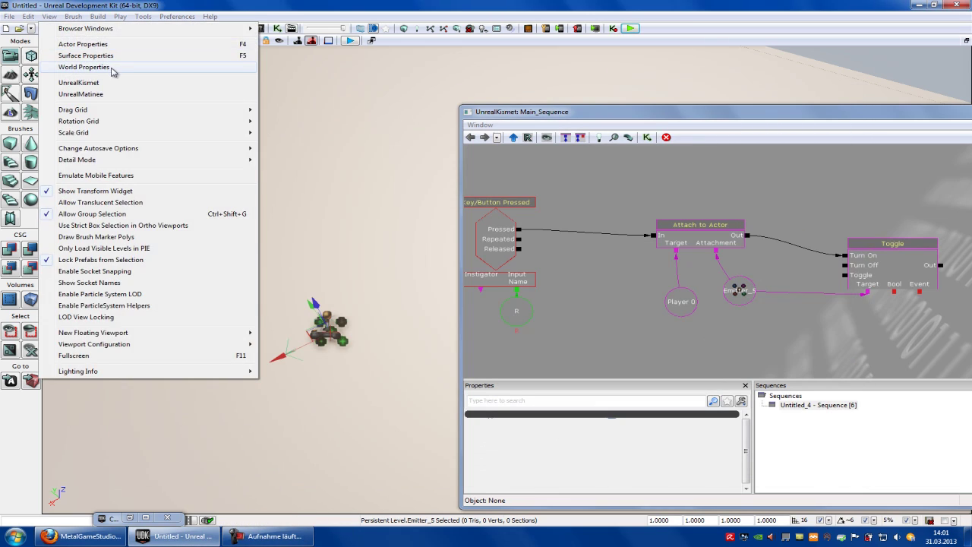
pyautogui.click(116, 69)
pyautogui.click(251, 231)
pyautogui.click(268, 307)
pyautogui.click(319, 112)
pyautogui.click(627, 28)
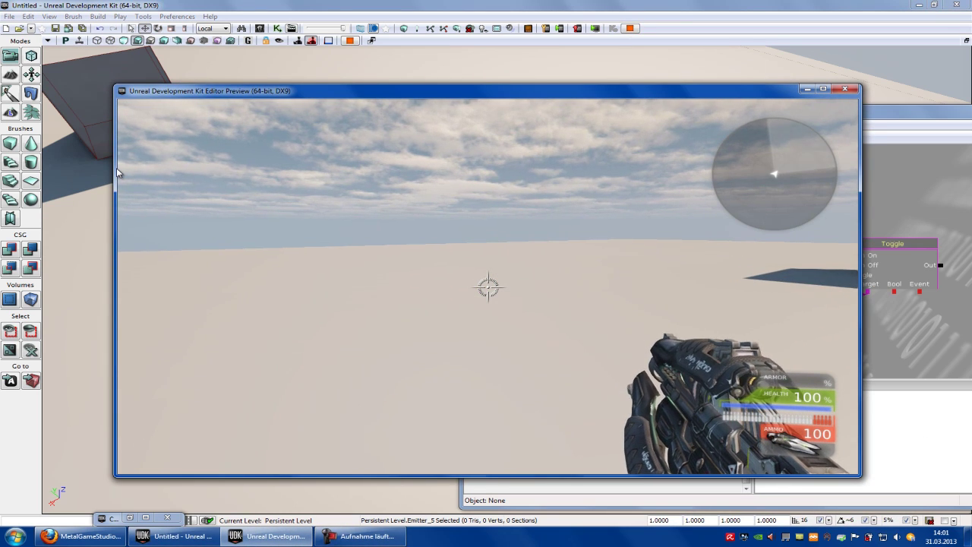
# Run the behindview console command in the play preview, try the trigger key, and end the preview.
pyautogui.press('Tab')
pyautogui.press('Up')
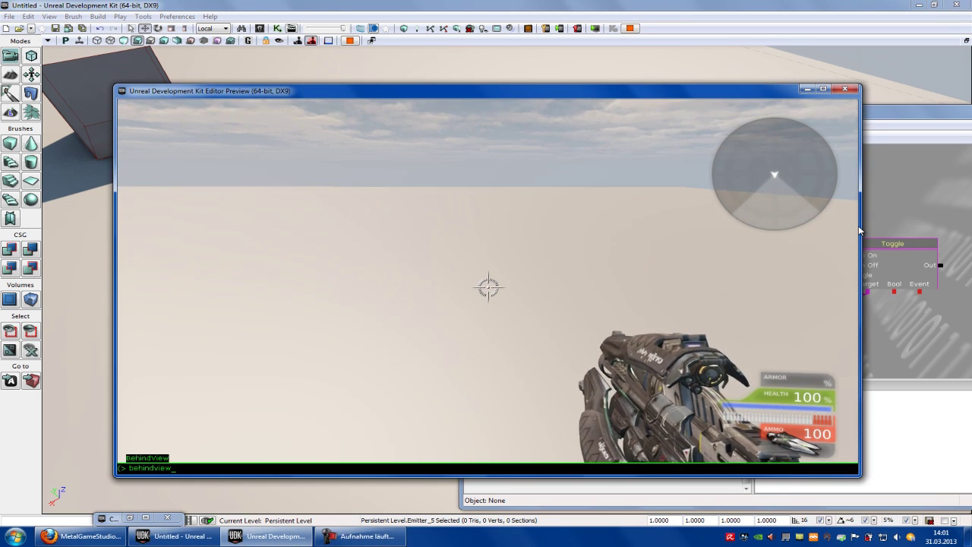
pyautogui.press('Return')
pyautogui.press('Escape')
pyautogui.moveTo(557, 261); pyautogui.dragTo(602, 253)
# Change the trigger key to Q for the Key/Button Pressed event's input name and its linked string variable.
pyautogui.click(570, 315)
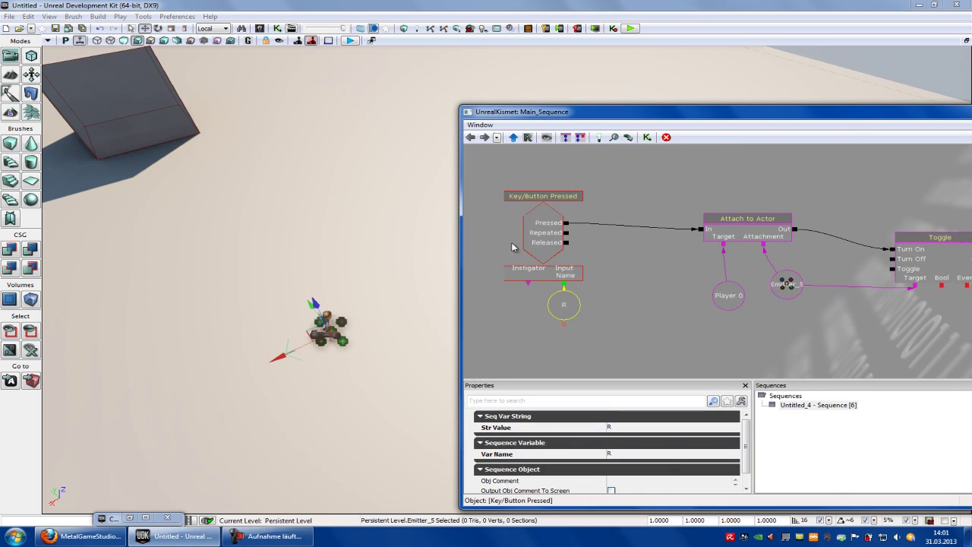
pyautogui.click(537, 261)
pyautogui.click(625, 458)
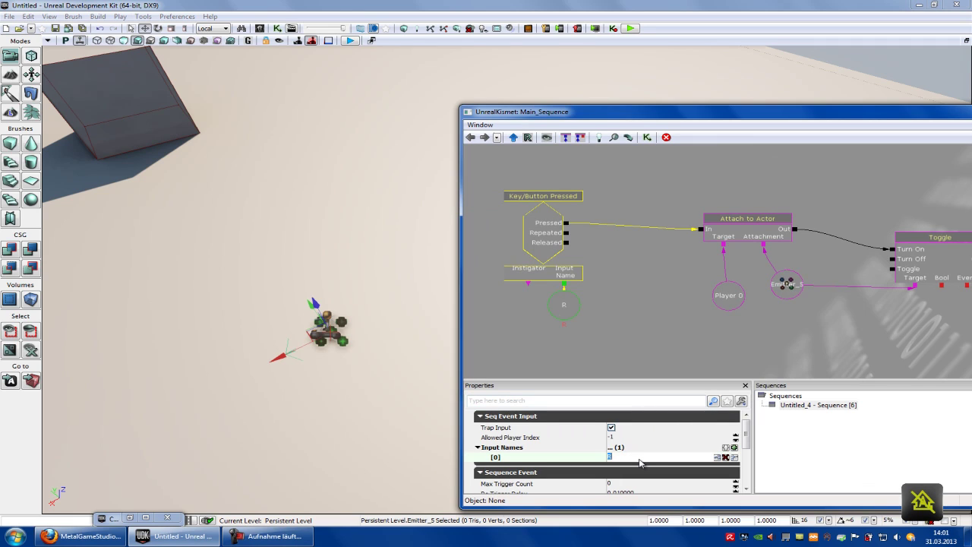
pyautogui.click(558, 303)
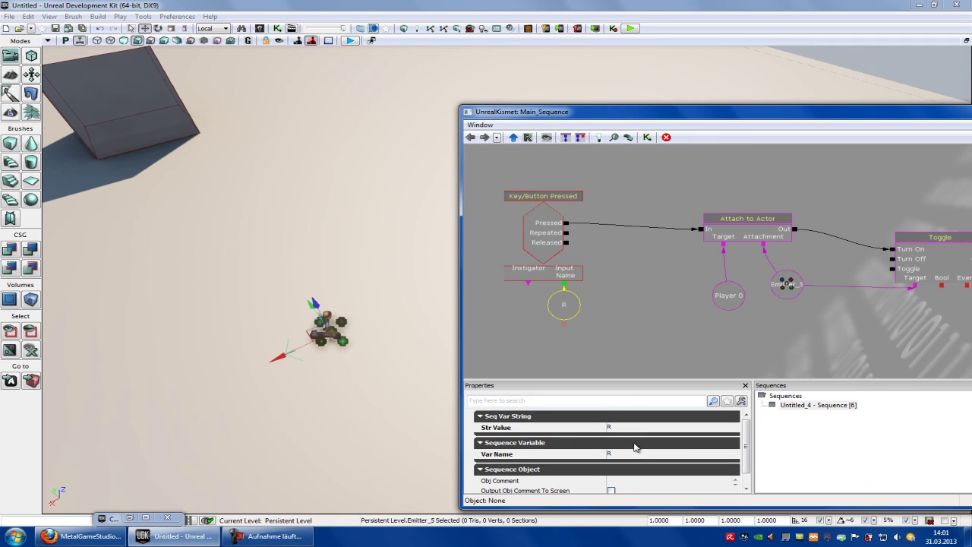
pyautogui.click(622, 455)
pyautogui.write('Q')
pyautogui.click(668, 303)
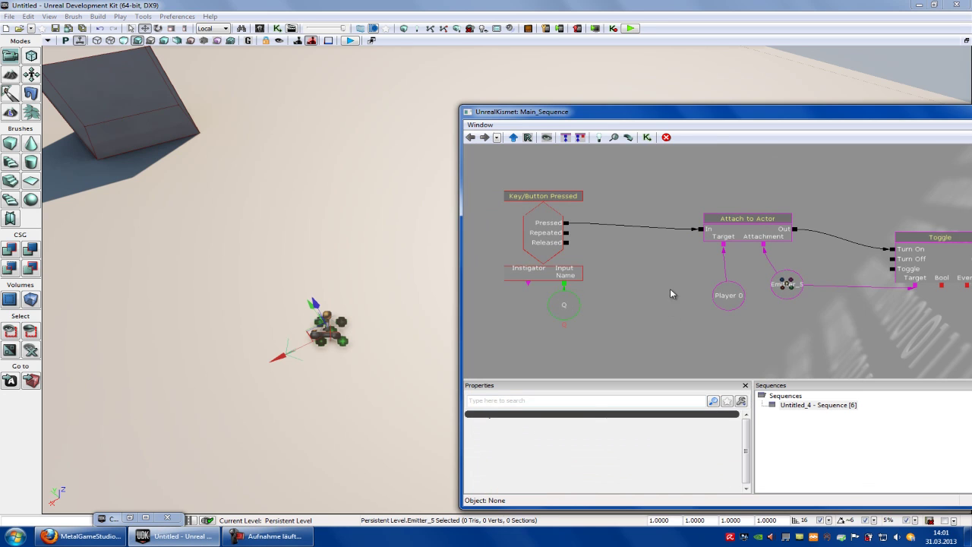
# Play the level in the preview with the behindview command to test the Q key, and end the preview.
pyautogui.click(628, 31)
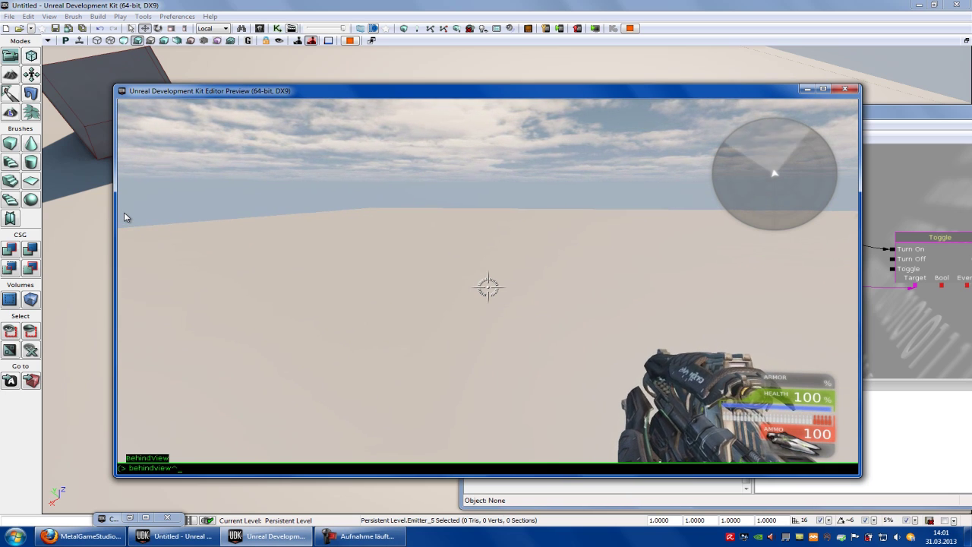
pyautogui.press('Tab')
pyautogui.press('Tab')
pyautogui.press('Tab')
pyautogui.press('Up')
pyautogui.press('Return')
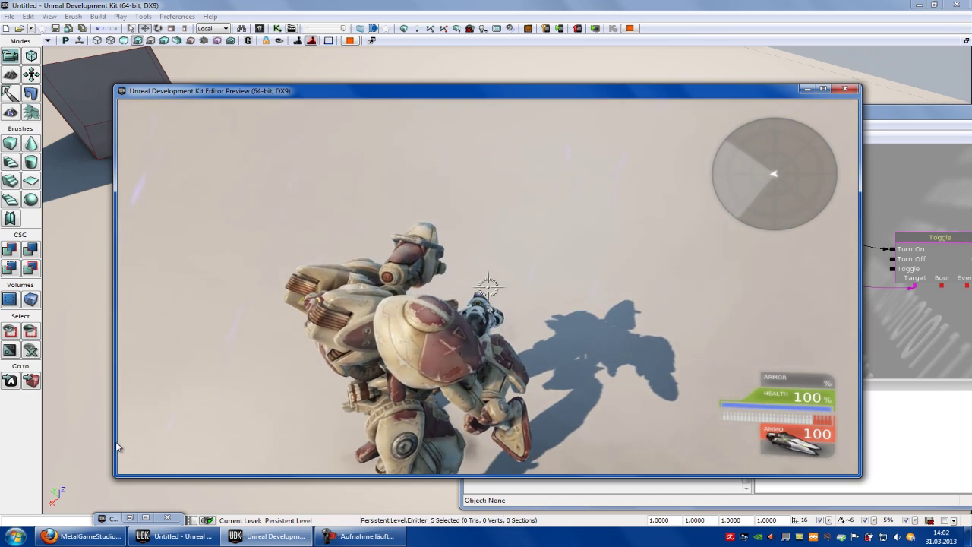
pyautogui.press('Escape')
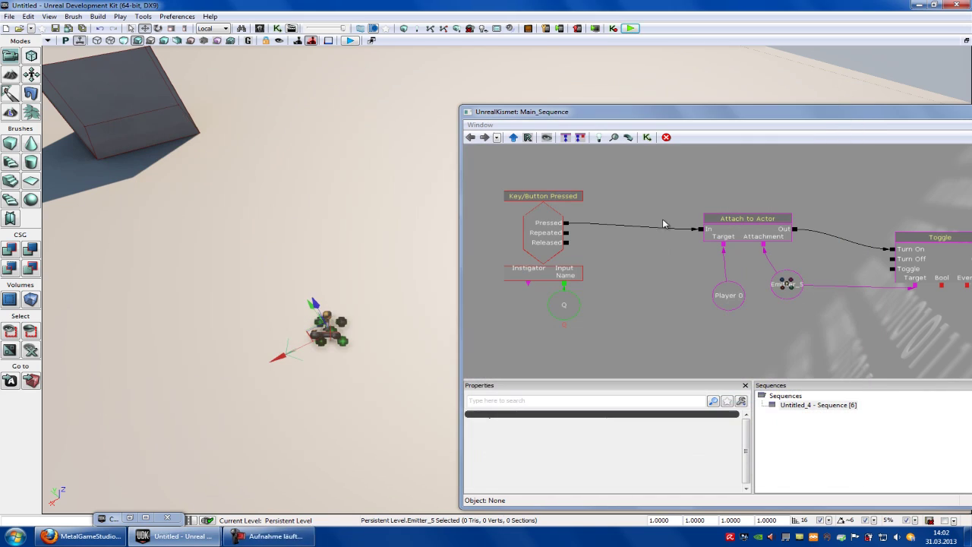
# Minimize the Kismet window, then shift the emitter horizontally and raise it slightly above the floor in the level viewport.
pyautogui.moveTo(187, 301); pyautogui.dragTo(122, 296, button='right')
pyautogui.moveTo(929, 116); pyautogui.dragTo(632, 138)
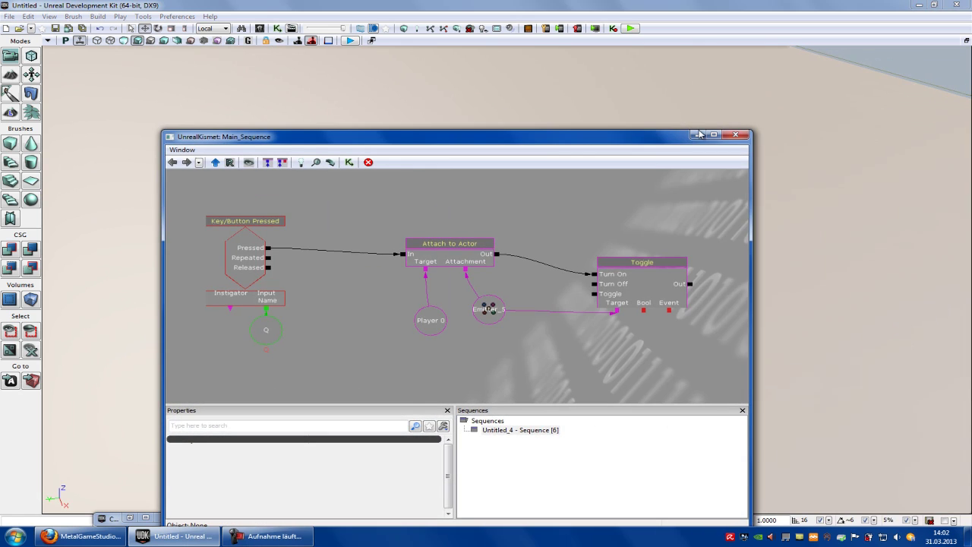
pyautogui.click(704, 134)
pyautogui.moveTo(707, 147); pyautogui.dragTo(180, 137, button='right')
pyautogui.moveTo(709, 294); pyautogui.dragTo(95, 301, button='right')
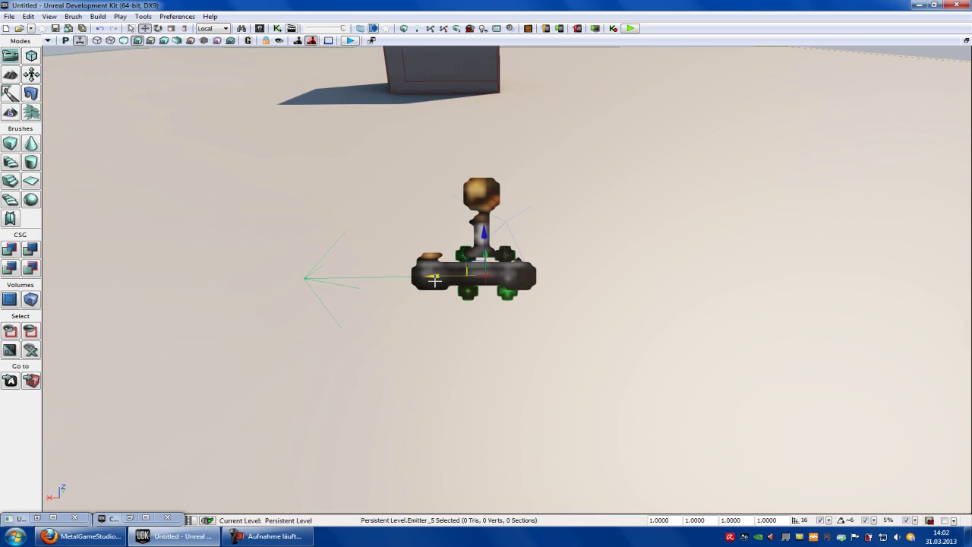
pyautogui.moveTo(438, 279); pyautogui.dragTo(408, 281)
pyautogui.moveTo(414, 286); pyautogui.dragTo(581, 288, button='right')
pyautogui.press('a')
pyautogui.moveTo(659, 190); pyautogui.dragTo(664, 160)
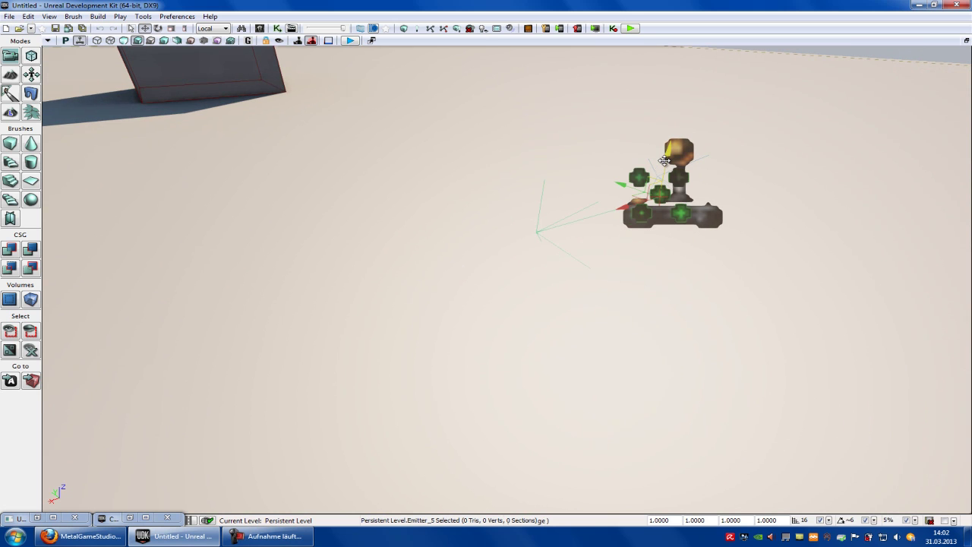
# Preview the repositioned emitter on the player in third person using behindview, and end the preview.
pyautogui.click(631, 28)
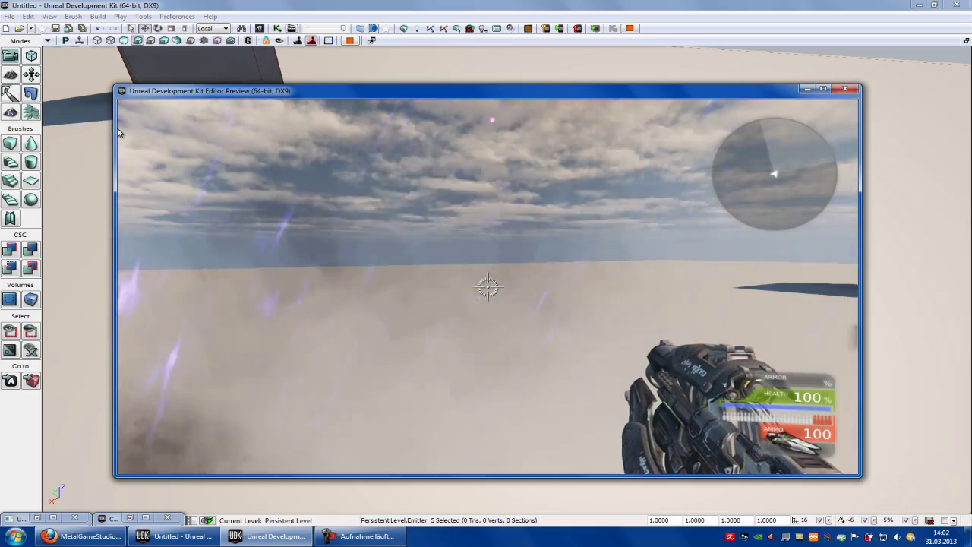
pyautogui.press('Tab')
pyautogui.press('Up')
pyautogui.press('Return')
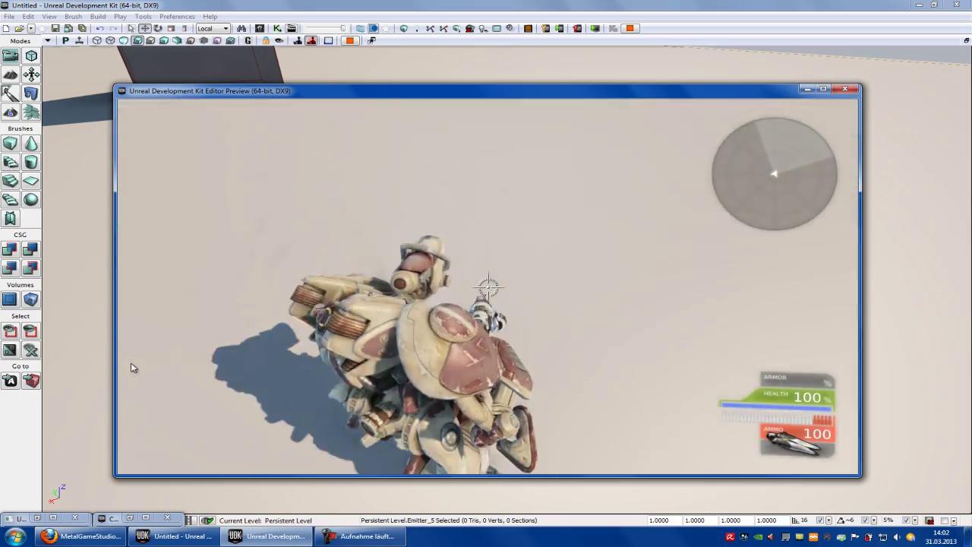
pyautogui.press('Escape')
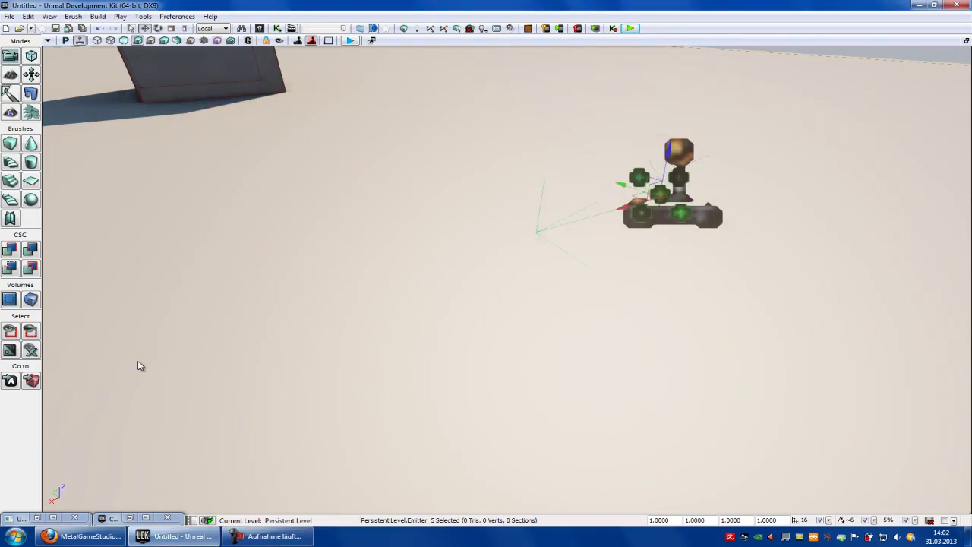
# Reopen Kismet and add a Modify Health action below the Attach to Actor action.
pyautogui.click(278, 28)
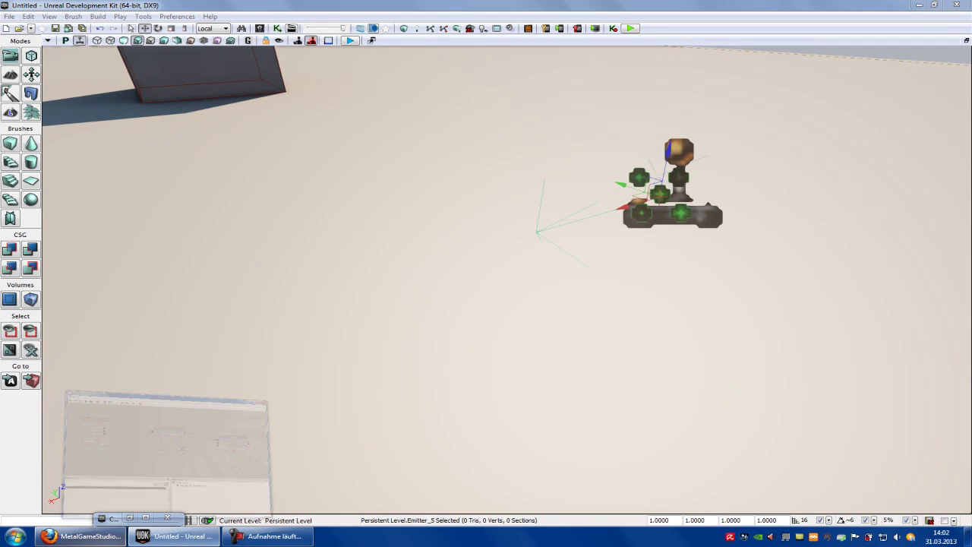
pyautogui.moveTo(426, 141); pyautogui.dragTo(501, 72)
pyautogui.click(503, 262)
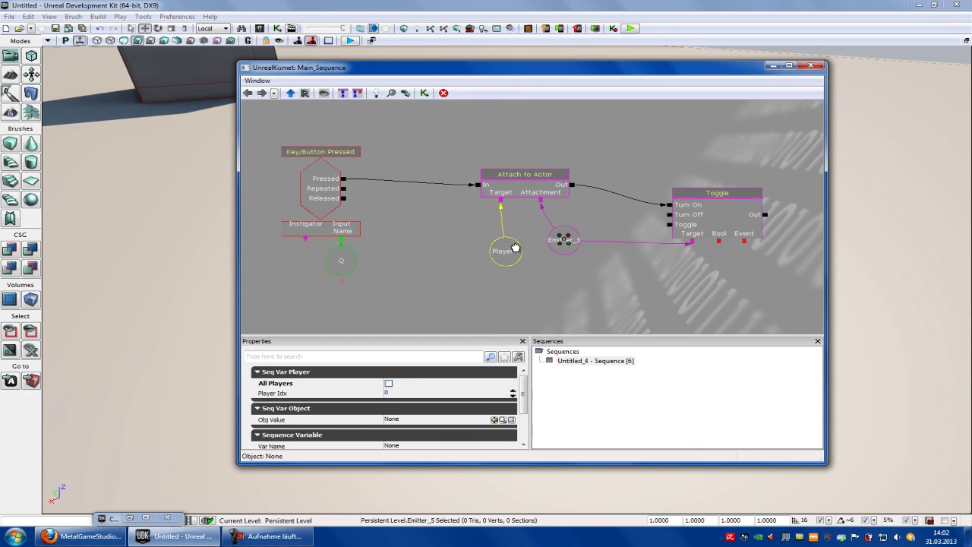
pyautogui.moveTo(461, 318); pyautogui.dragTo(484, 253)
pyautogui.rightClick(493, 278)
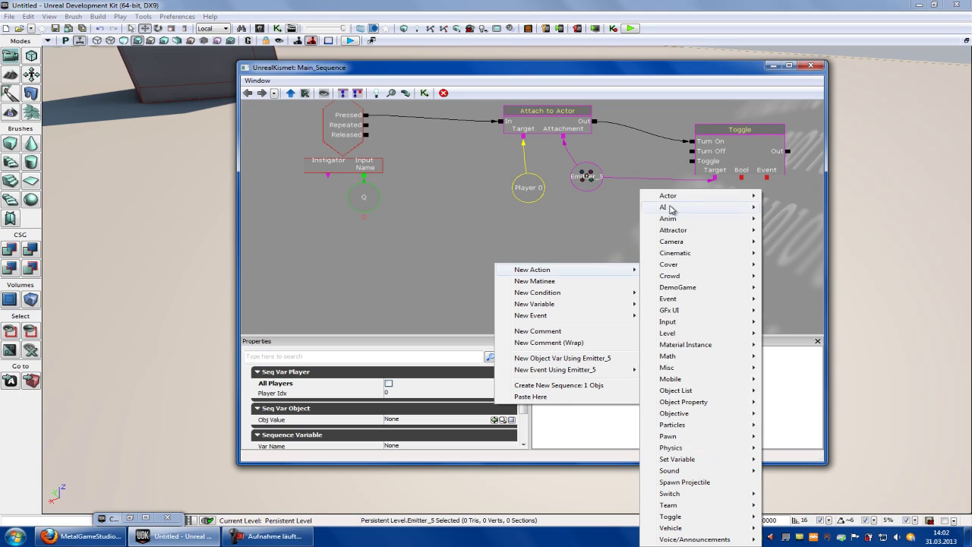
pyautogui.moveTo(704, 199)
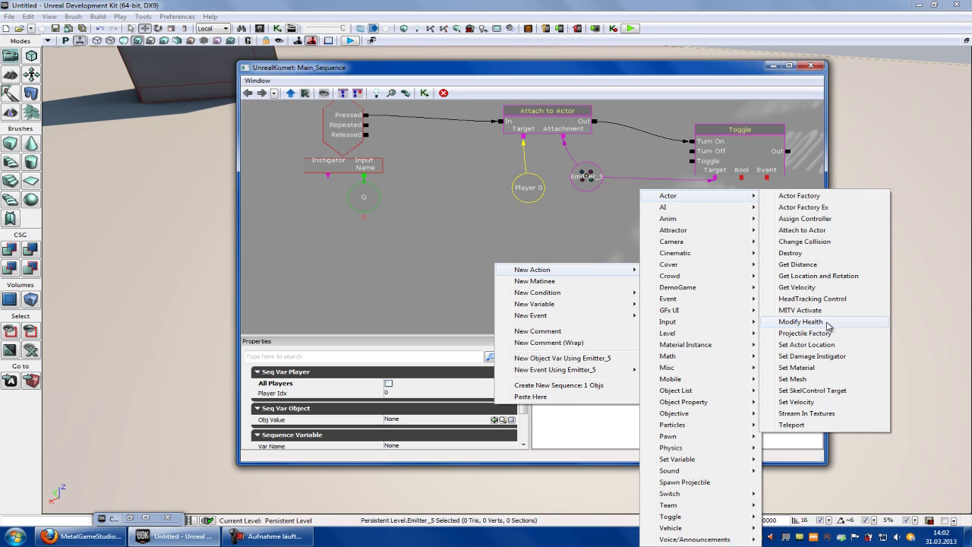
pyautogui.click(828, 325)
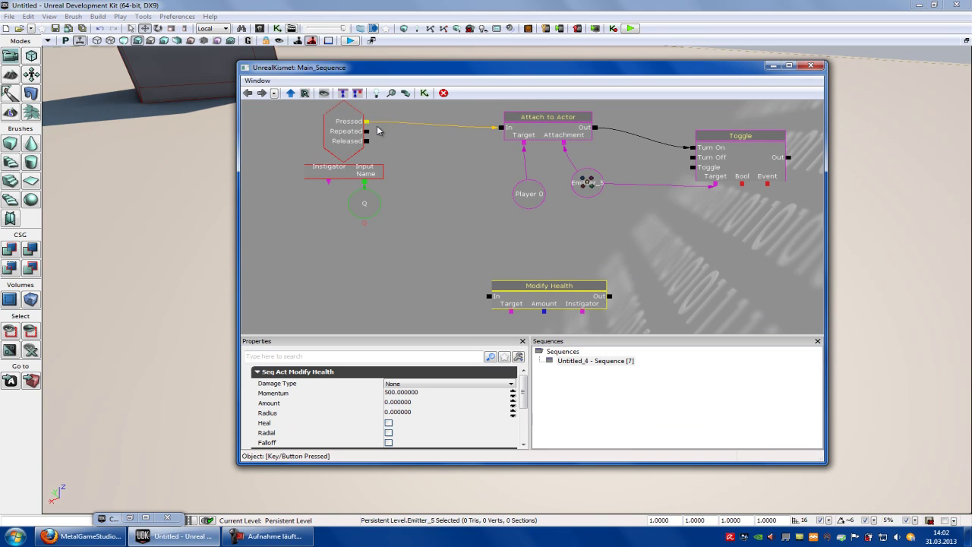
# Connect the key event's Pressed output to Modify Health's In and link its Target to the Player variable.
pyautogui.moveTo(369, 126)
pyautogui.mouseDown()
pyautogui.moveTo(492, 282)
pyautogui.moveTo(491, 298)
pyautogui.moveTo(524, 198)
pyautogui.moveTo(519, 229)
pyautogui.mouseUp()
pyautogui.moveTo(513, 273); pyautogui.dragTo(532, 161)
pyautogui.moveTo(618, 195); pyautogui.dragTo(620, 213)
# Set the Modify Health action's Amount to 5 and turn on Heal.
pyautogui.click(574, 279)
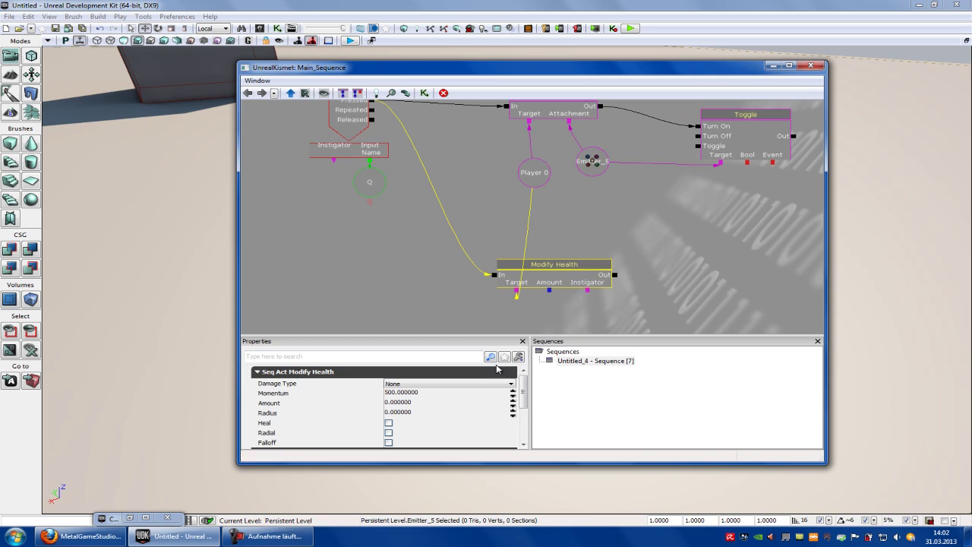
pyautogui.click(406, 403)
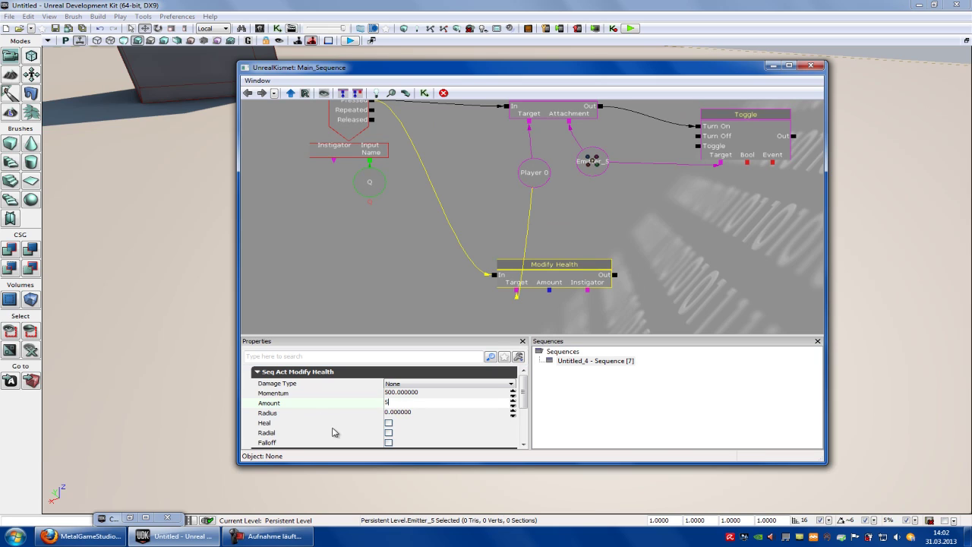
pyautogui.click(388, 425)
pyautogui.click(718, 258)
pyautogui.moveTo(651, 238); pyautogui.dragTo(649, 267)
pyautogui.moveTo(484, 224); pyautogui.dragTo(455, 207)
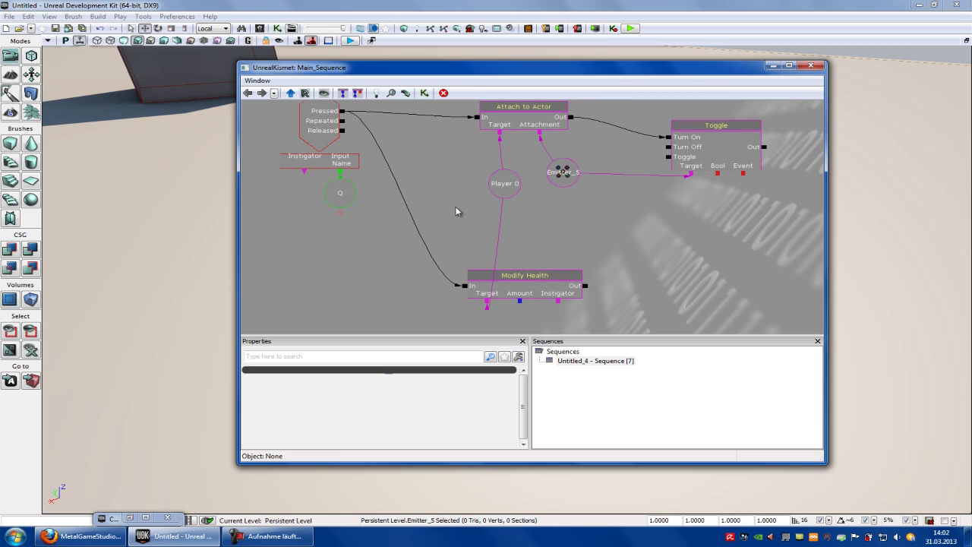
# Duplicate the Modify Health action twice and chain the three actions in a row from Out to In.
pyautogui.click(487, 277)
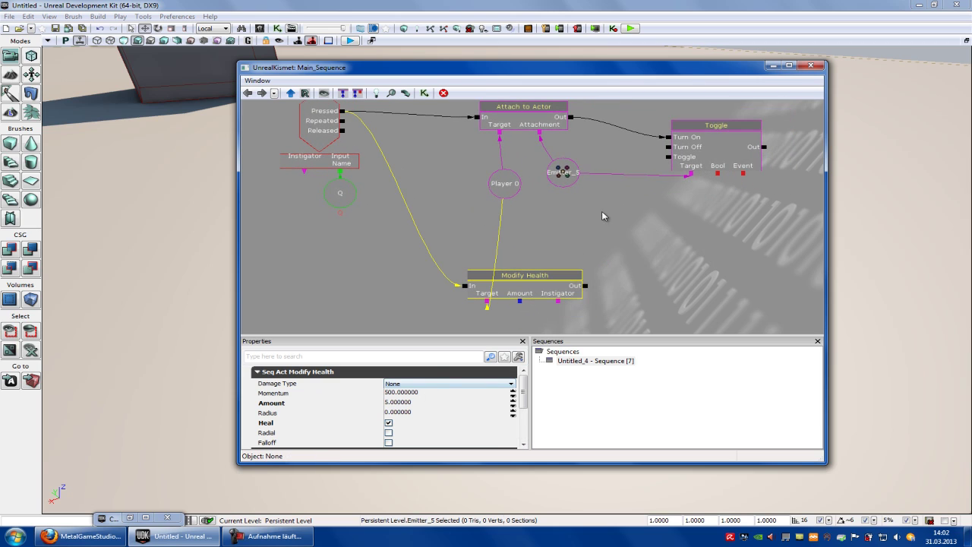
pyautogui.moveTo(582, 195); pyautogui.dragTo(585, 227)
pyautogui.moveTo(669, 286)
pyautogui.mouseDown()
pyautogui.moveTo(636, 262)
pyautogui.moveTo(626, 240)
pyautogui.moveTo(670, 253)
pyautogui.mouseUp()
pyautogui.hotkey('ctrl', 'v')
pyautogui.moveTo(736, 216)
pyautogui.mouseDown()
pyautogui.moveTo(685, 194)
pyautogui.moveTo(639, 192)
pyautogui.mouseUp()
pyautogui.hotkey('ctrl', 'v')
pyautogui.keyDown('ctrl'); pyautogui.moveTo(603, 256); pyautogui.dragTo(754, 266); pyautogui.keyUp('ctrl')
pyautogui.moveTo(754, 266); pyautogui.dragTo(749, 265)
pyautogui.moveTo(447, 248); pyautogui.dragTo(512, 238)
pyautogui.moveTo(694, 260); pyautogui.dragTo(694, 258)
pyautogui.moveTo(666, 215); pyautogui.dragTo(686, 225)
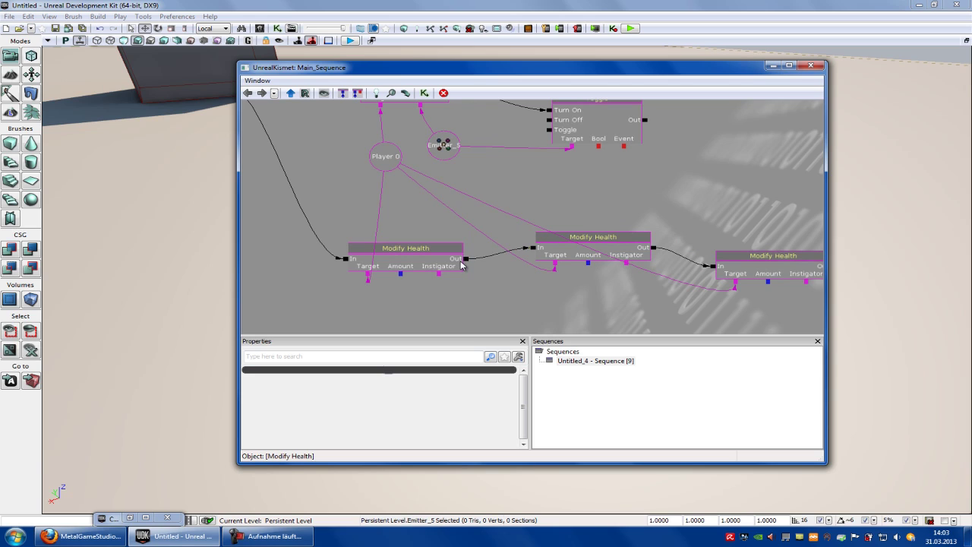
# Set an activate delay of 2 on the Out links of the first and second Modify Health actions.
pyautogui.rightClick(465, 260)
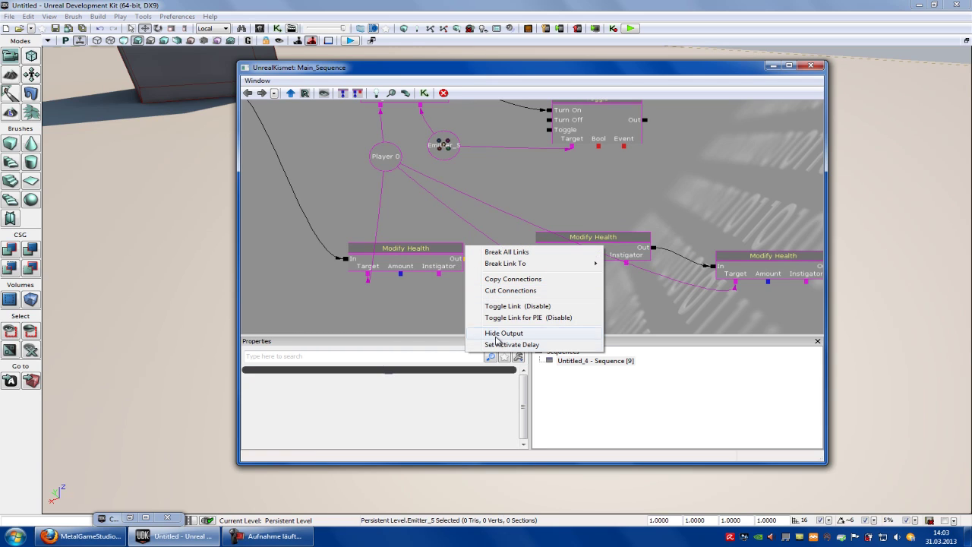
pyautogui.click(492, 346)
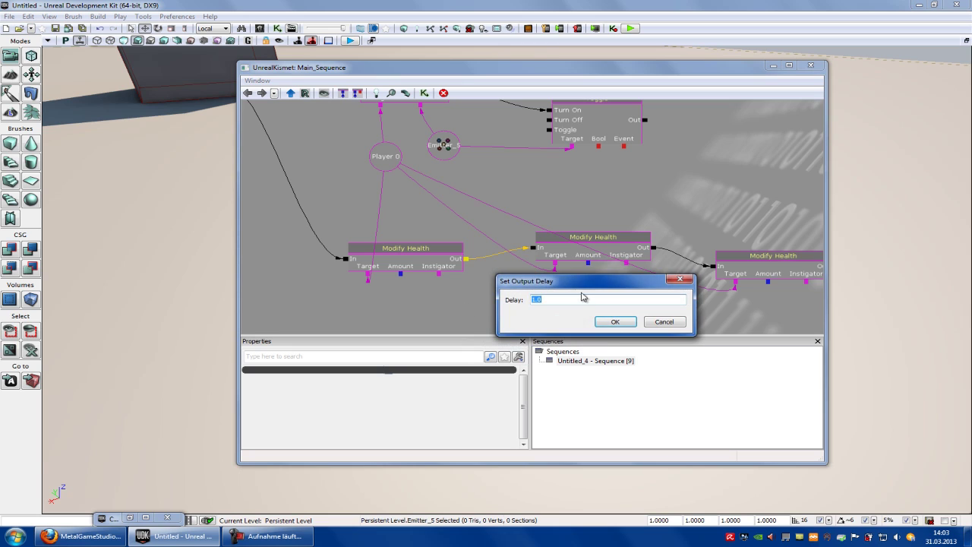
pyautogui.click(615, 323)
pyautogui.rightClick(652, 250)
pyautogui.click(684, 336)
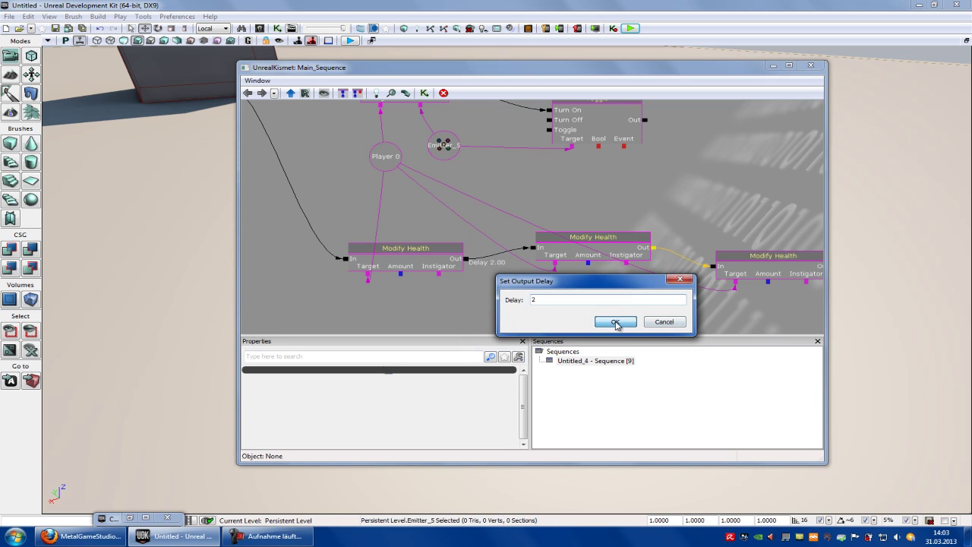
pyautogui.click(615, 323)
# Set the Key/Button Pressed event's Re Trigger Delay to 5.
pyautogui.moveTo(541, 192)
pyautogui.mouseDown()
pyautogui.moveTo(579, 209)
pyautogui.moveTo(521, 182)
pyautogui.moveTo(478, 177)
pyautogui.mouseUp()
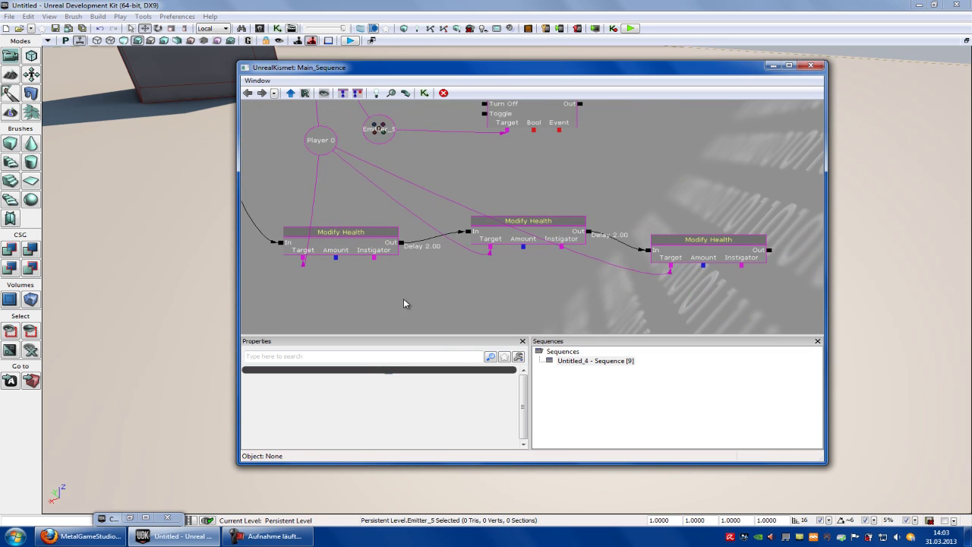
pyautogui.moveTo(395, 297); pyautogui.dragTo(476, 315)
pyautogui.moveTo(527, 184); pyautogui.dragTo(661, 255)
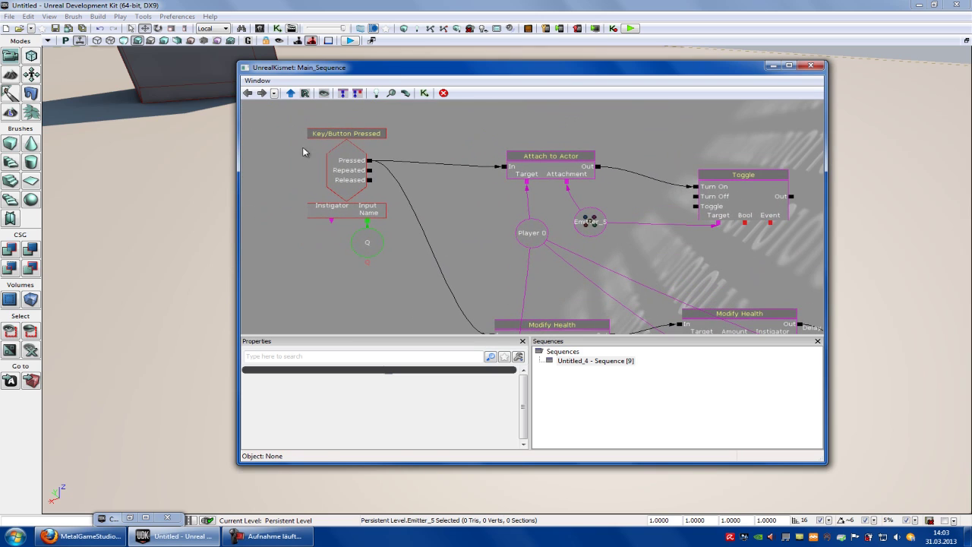
pyautogui.click(349, 165)
pyautogui.moveTo(524, 398); pyautogui.dragTo(523, 416)
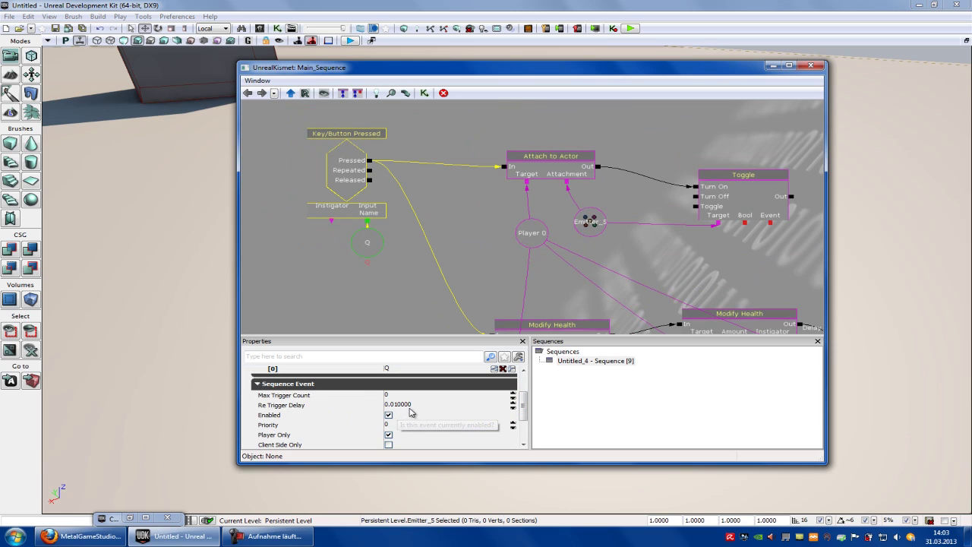
pyautogui.click(412, 405)
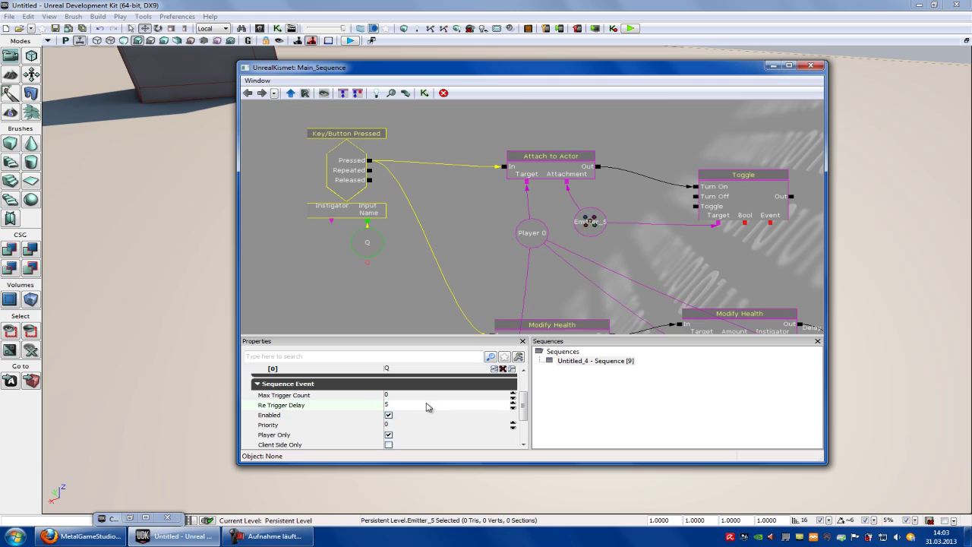
pyautogui.click(461, 274)
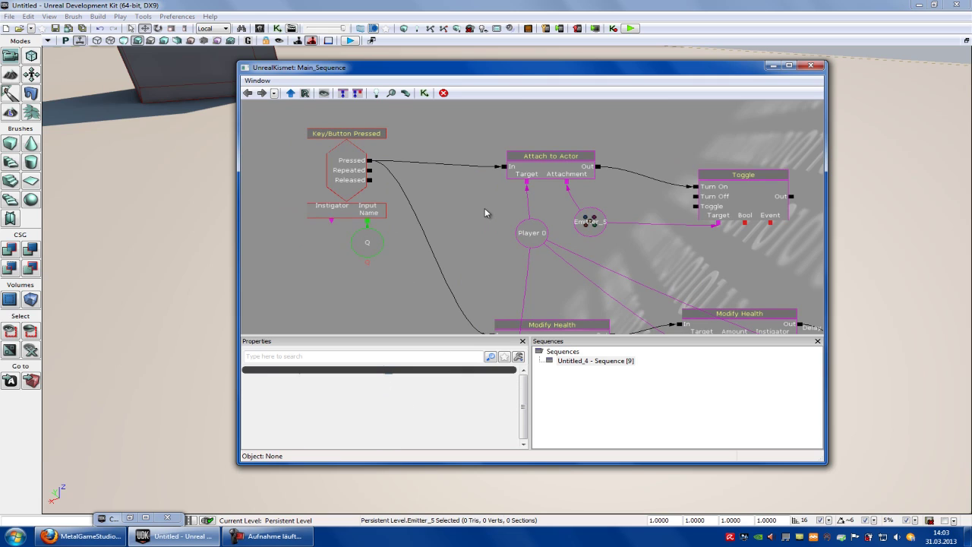
# Add a Trigger actor on the floor of the level, keeping the Kismet graph open alongside.
pyautogui.moveTo(474, 185)
pyautogui.mouseDown()
pyautogui.moveTo(479, 154)
pyautogui.moveTo(456, 114)
pyautogui.mouseUp()
pyautogui.moveTo(440, 270); pyautogui.dragTo(469, 164)
pyautogui.moveTo(419, 242); pyautogui.dragTo(470, 228)
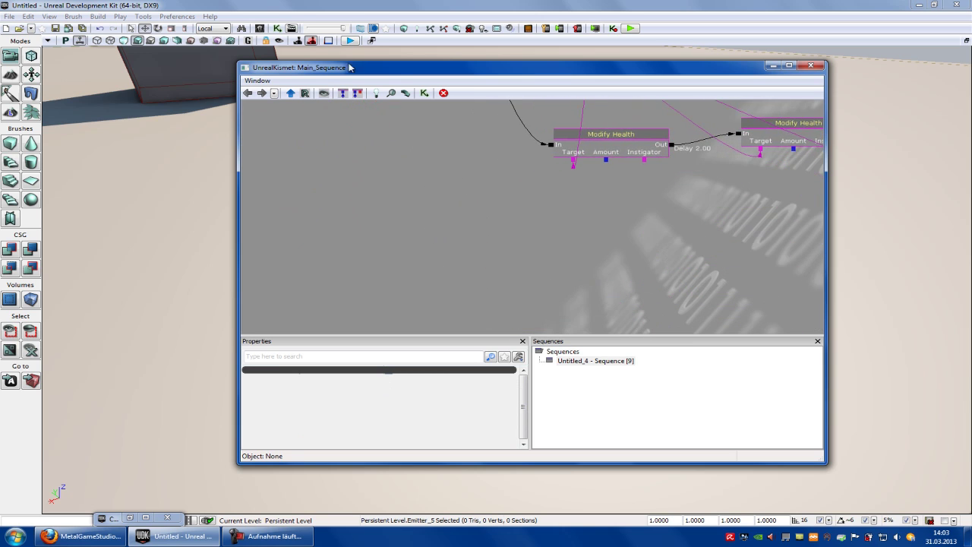
pyautogui.moveTo(286, 69); pyautogui.dragTo(465, 82)
pyautogui.moveTo(325, 119); pyautogui.dragTo(15, 116, button='right')
pyautogui.rightClick(287, 213)
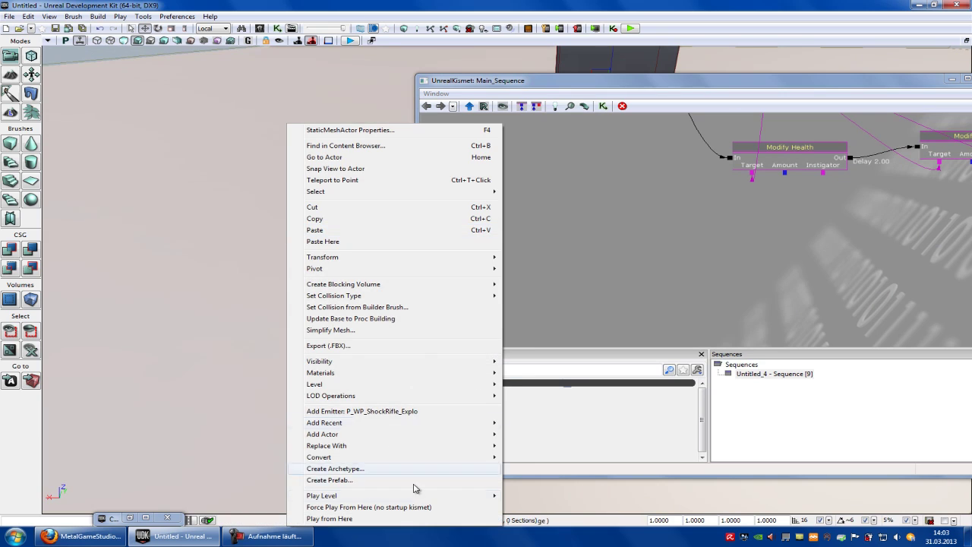
pyautogui.moveTo(434, 438)
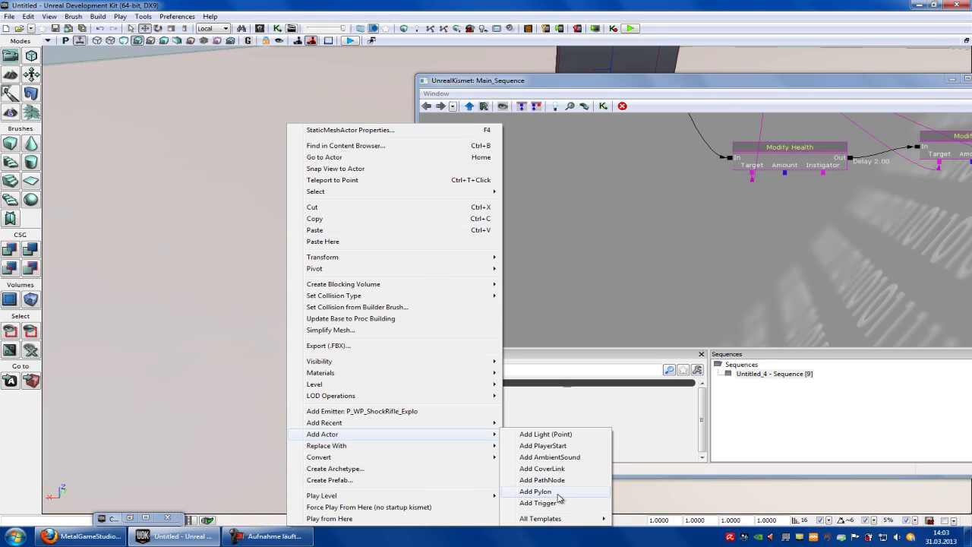
pyautogui.click(547, 503)
# Scale up the new trigger so its touch area covers a wide part of the floor.
pyautogui.moveTo(217, 124); pyautogui.dragTo(251, 89, button='right')
pyautogui.scroll(-5, 361, 204)
pyautogui.moveTo(507, 14); pyautogui.dragTo(395, 17, button='right')
pyautogui.moveTo(203, 268); pyautogui.dragTo(132, 255)
pyautogui.moveTo(334, 91); pyautogui.dragTo(300, 7, button='right')
pyautogui.click(175, 29)
pyautogui.moveTo(158, 243); pyautogui.dragTo(39, 217)
# Create a Touch event for the selected trigger in the empty area below the Modify Health chain.
pyautogui.rightClick(549, 272)
pyautogui.moveTo(673, 369)
pyautogui.click(739, 373)
pyautogui.moveTo(766, 309); pyautogui.dragTo(701, 303)
# Add a Modify Health action beside the trigger's Touch event and link the Touched output to its In.
pyautogui.rightClick(701, 286)
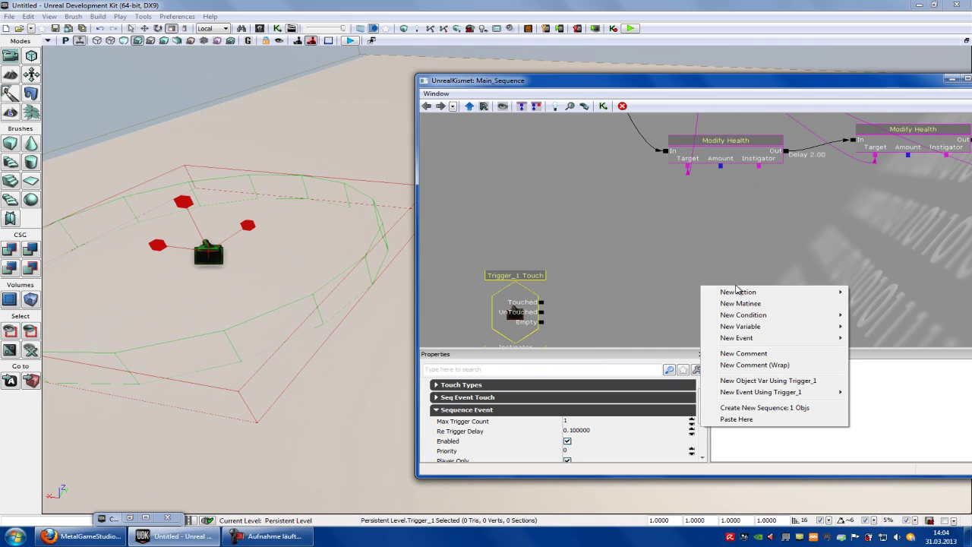
pyautogui.moveTo(738, 290)
pyautogui.moveTo(881, 200)
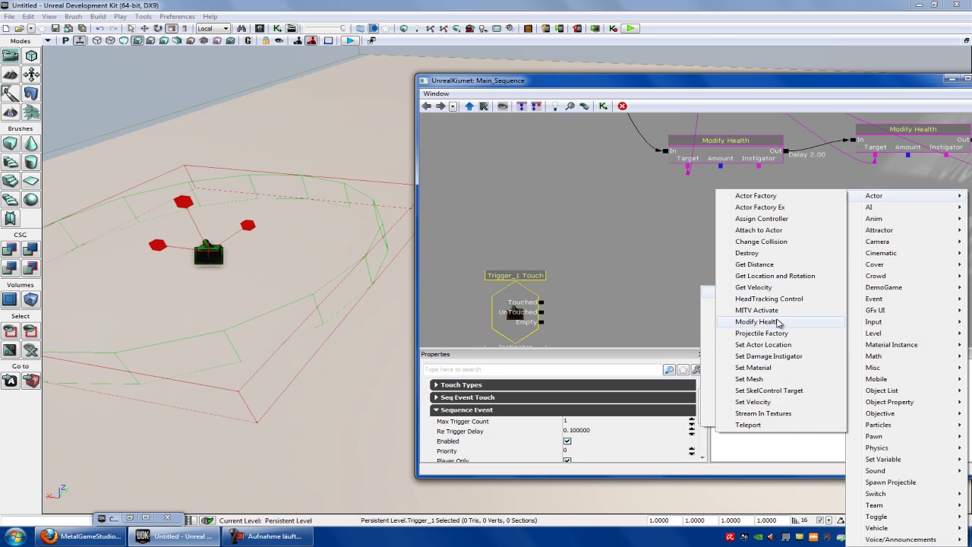
pyautogui.click(780, 322)
pyautogui.moveTo(786, 318); pyautogui.dragTo(757, 298)
pyautogui.moveTo(513, 283); pyautogui.dragTo(669, 291)
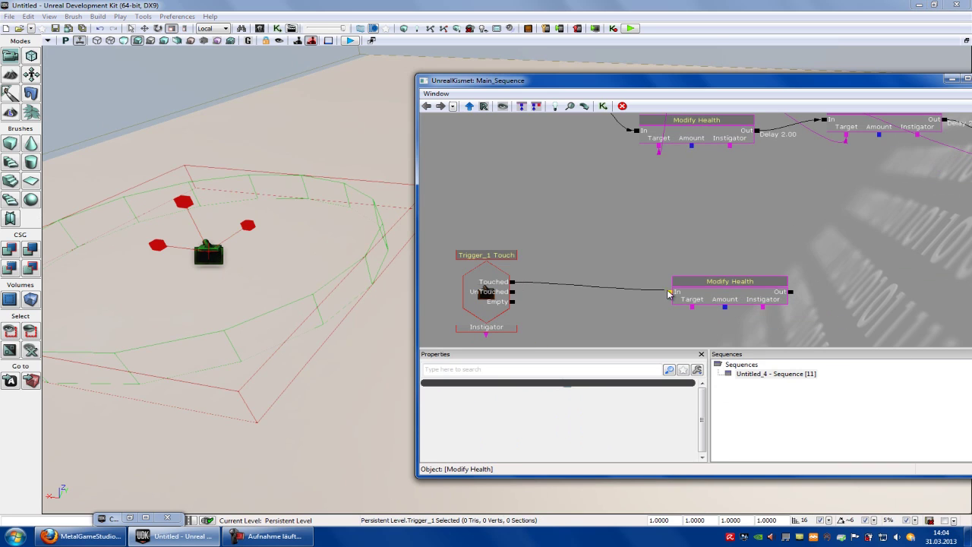
# Set the new Modify Health action's damage Amount with Heal left off, and connect its Target to Player 0.
pyautogui.click(576, 416)
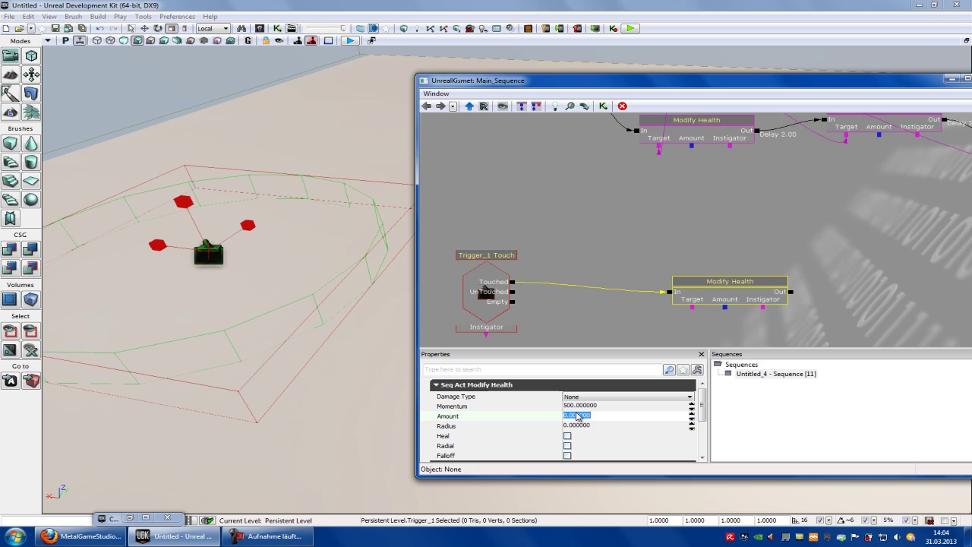
pyautogui.click(626, 229)
pyautogui.moveTo(698, 203)
pyautogui.mouseDown()
pyautogui.moveTo(692, 243)
pyautogui.moveTo(681, 212)
pyautogui.mouseUp()
pyautogui.moveTo(675, 326)
pyautogui.mouseDown()
pyautogui.moveTo(653, 117)
pyautogui.moveTo(653, 182)
pyautogui.moveTo(658, 168)
pyautogui.mouseUp()
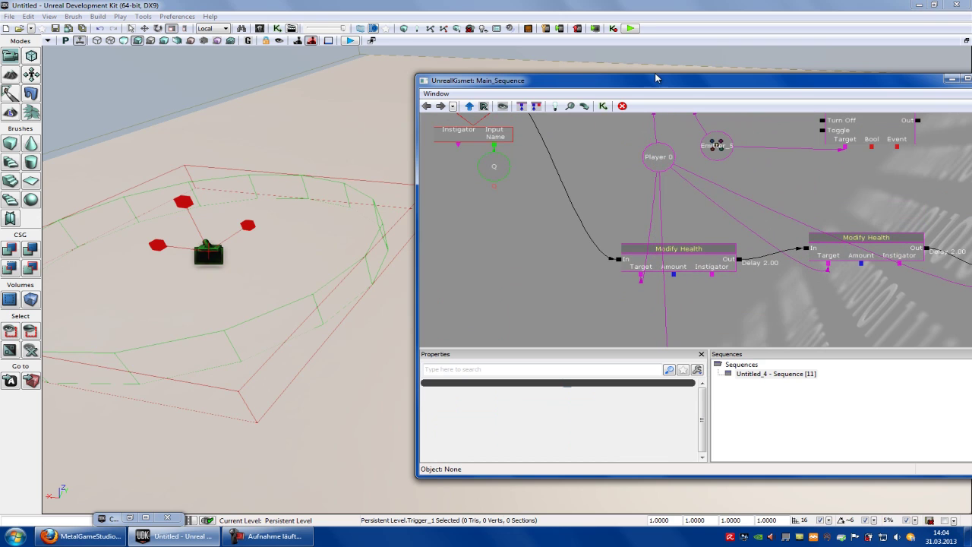
# Play the level in the editor preview to test the trigger damage and the gradual healing, and close the preview.
pyautogui.click(630, 28)
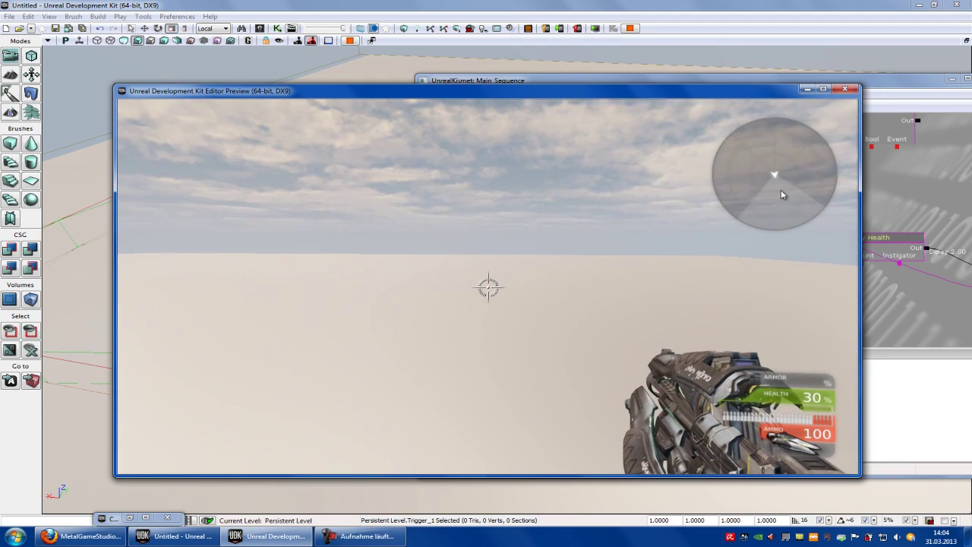
pyautogui.click(778, 191)
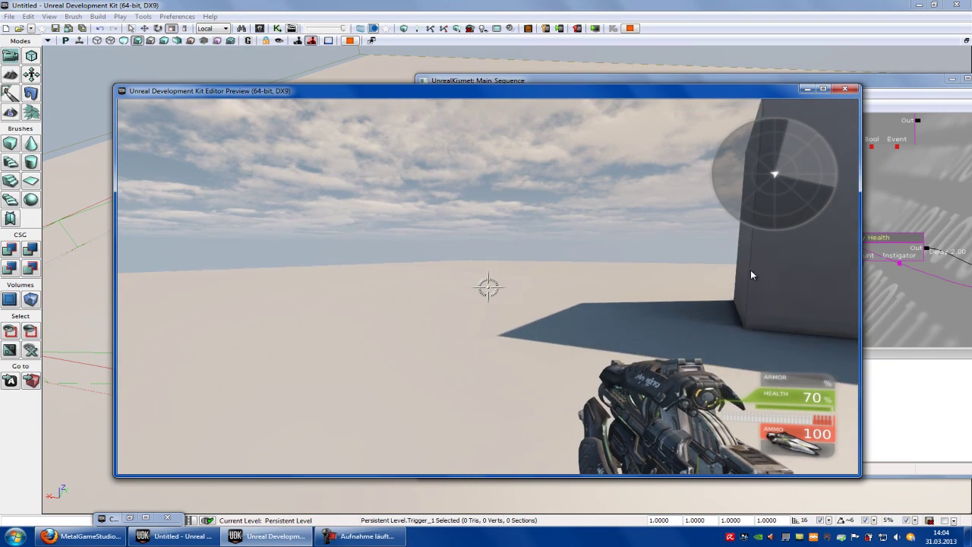
pyautogui.press('Escape')
# Minimize the Kismet window and move the particle emitter along the X axis to adjust its position at the player start.
pyautogui.click(952, 79)
pyautogui.moveTo(835, 110); pyautogui.dragTo(785, 180, button='right')
pyautogui.scroll(4, 563, 210)
pyautogui.moveTo(562, 209); pyautogui.dragTo(501, 291, button='right')
pyautogui.click(634, 268)
pyautogui.moveTo(636, 268); pyautogui.dragTo(204, 280, button='right')
pyautogui.press('d')
pyautogui.scroll(3, 319, 198)
pyautogui.press('space')
pyautogui.scroll(4, 362, 304)
pyautogui.moveTo(343, 344); pyautogui.dragTo(364, 343)
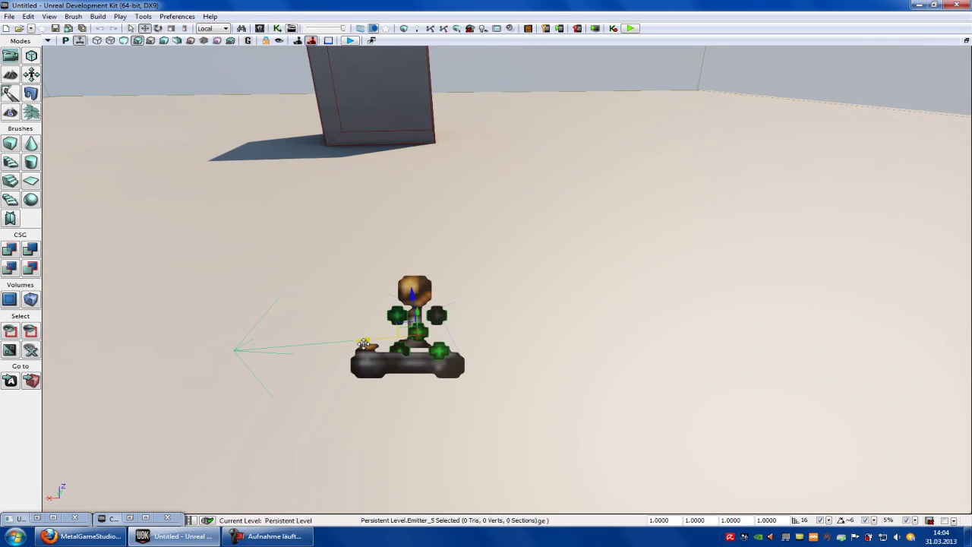